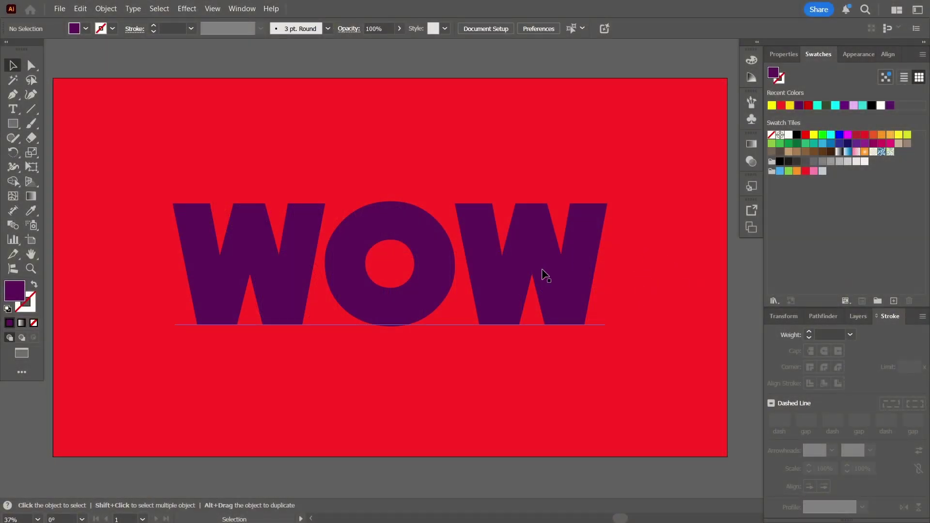
Try a yellow 7 pt stroke on the WOW text
left_click(542, 271)
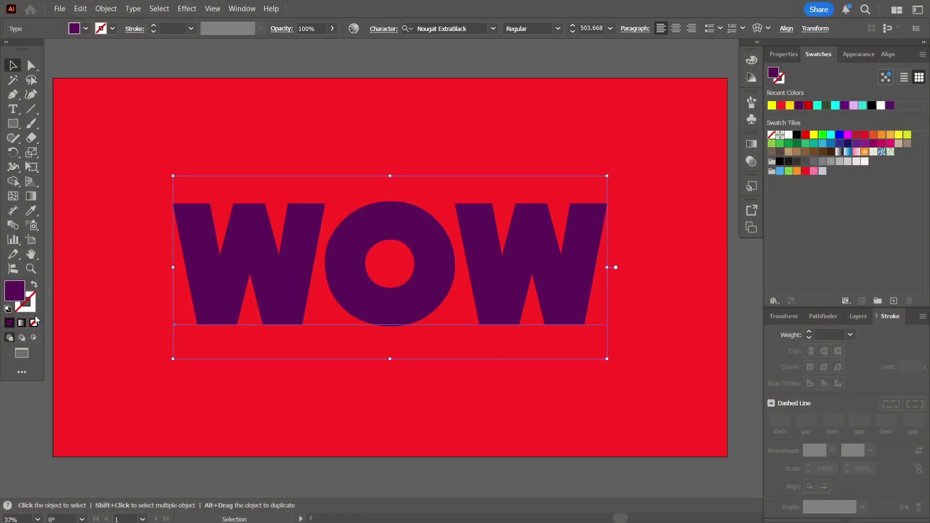
left_click(752, 59)
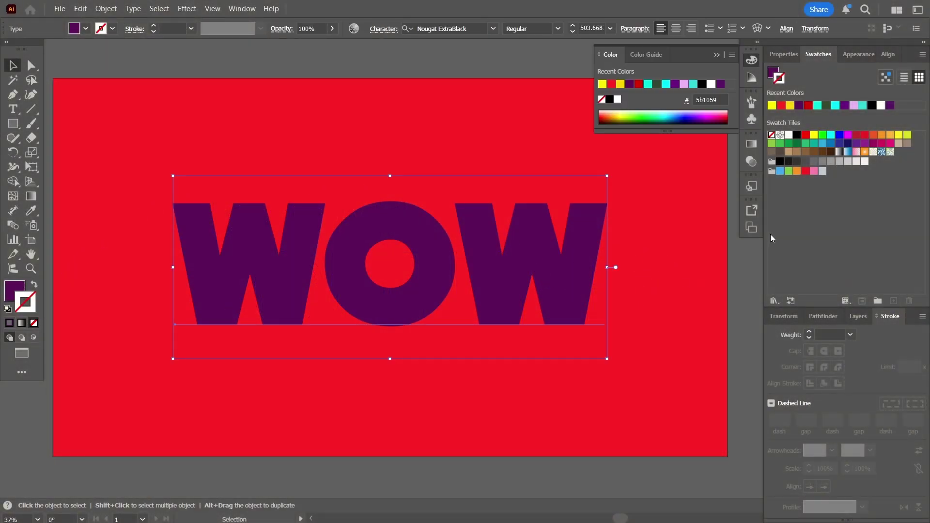
left_click(772, 106)
left_click(808, 331)
left_click(809, 331)
left_click(808, 332)
left_click(809, 331)
left_click(809, 332)
left_click(809, 331)
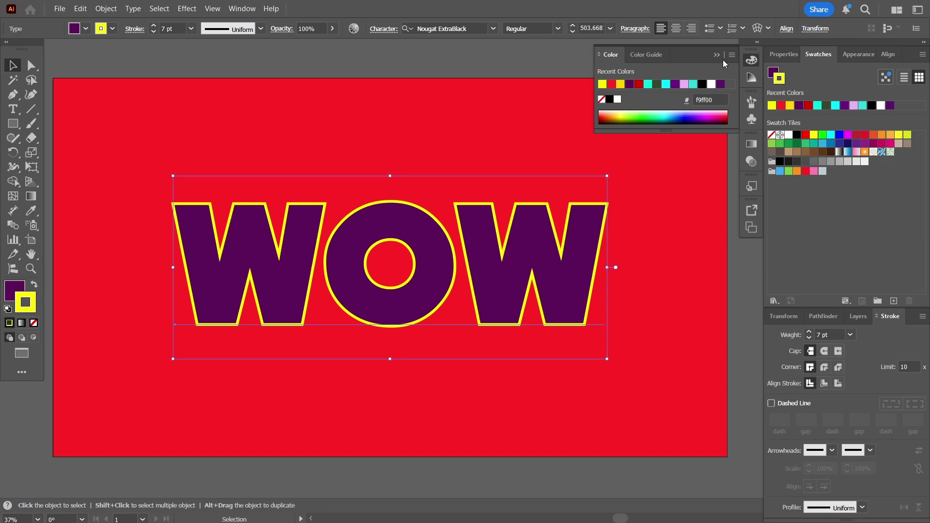
left_click(752, 60)
Tighten the WOW tracking to -100 so the letters overlap
left_click(784, 54)
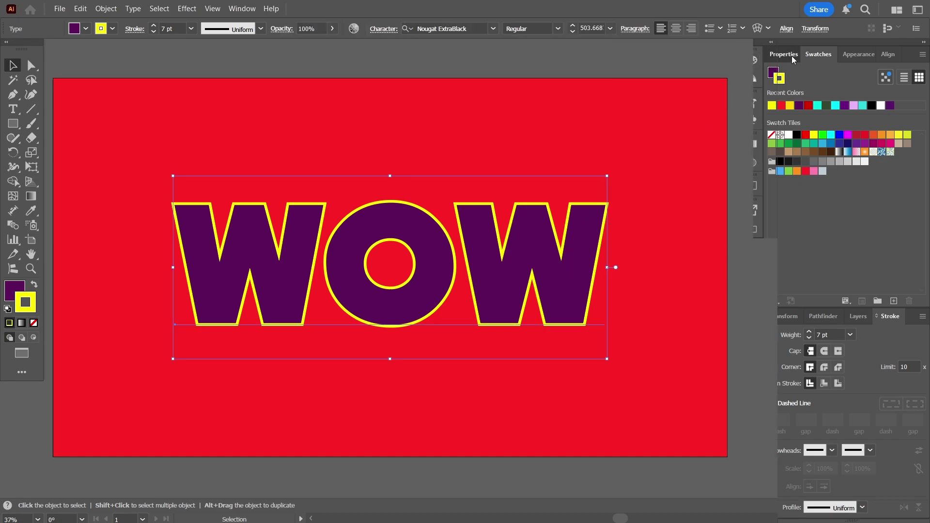
left_click(895, 345)
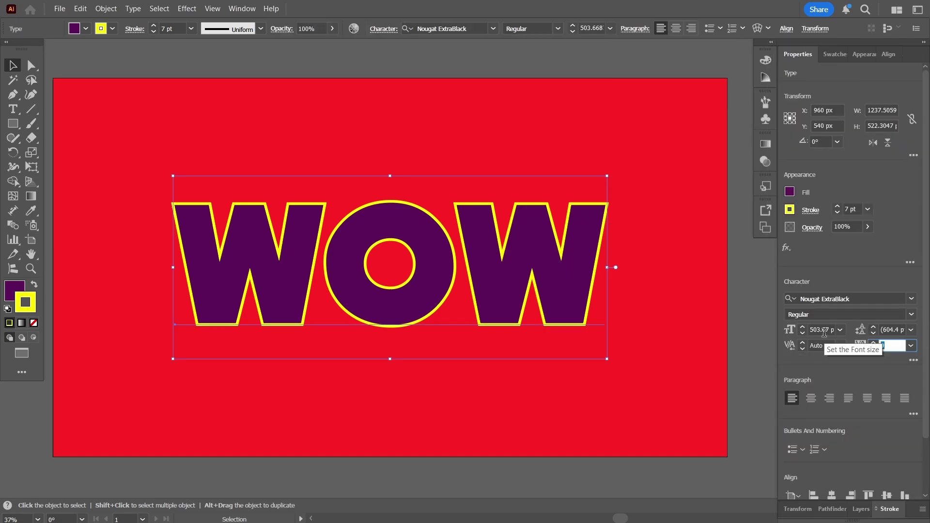
key("Return")
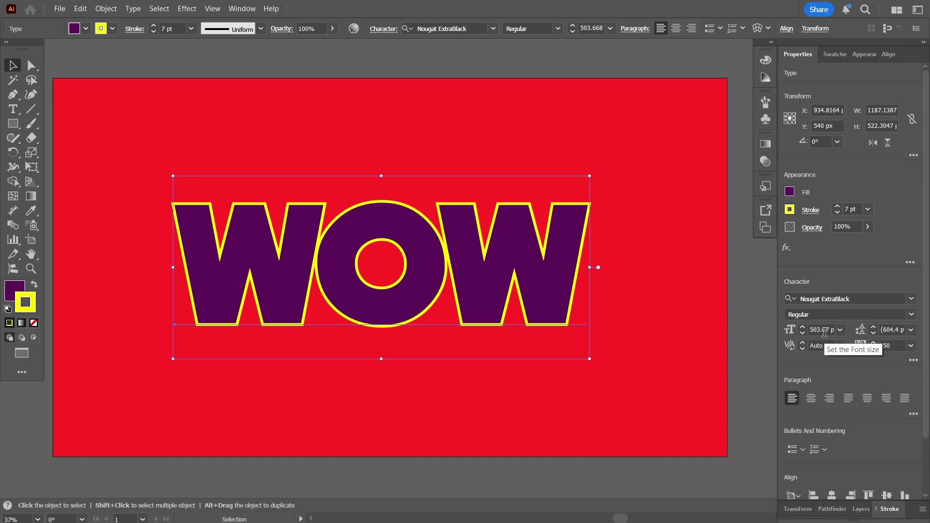
left_click(891, 345)
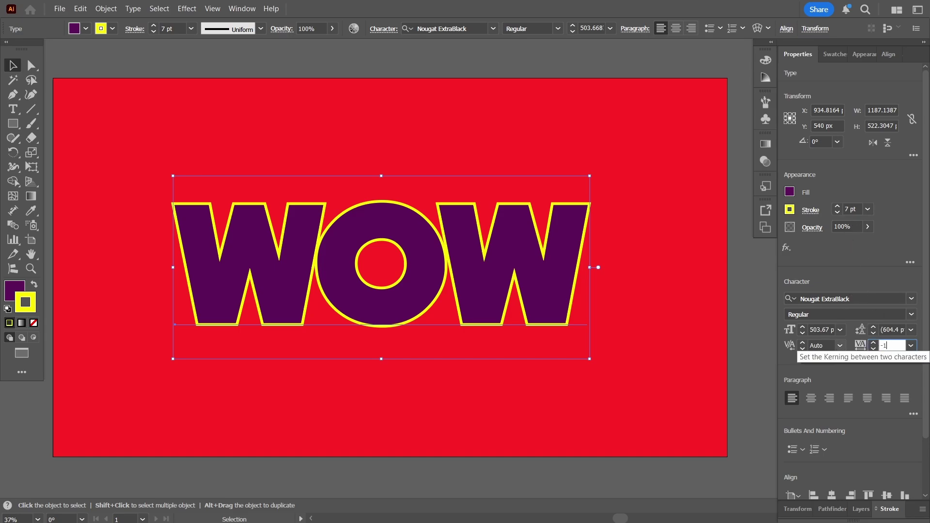
type("-100")
key("Return")
Remove the yellow stroke from the WOW text
key("x")
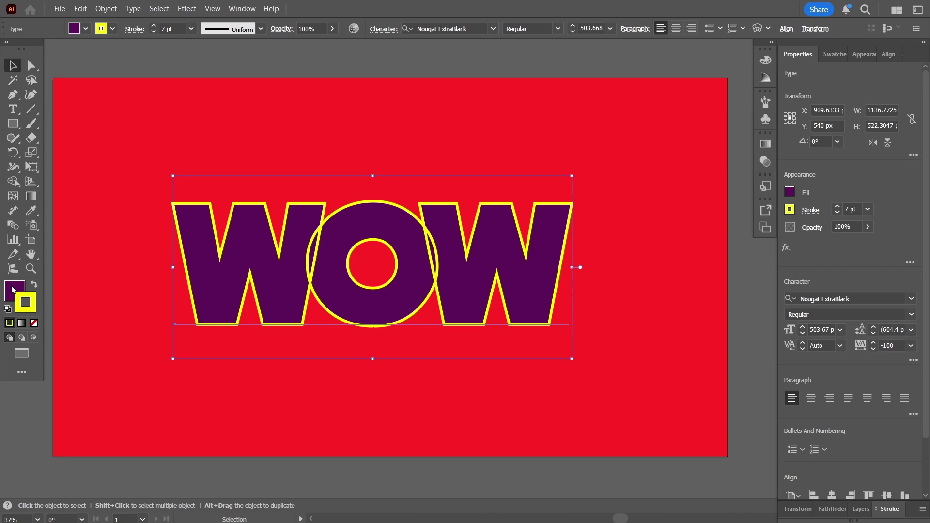
key("F6")
left_click(31, 307)
left_click(33, 323)
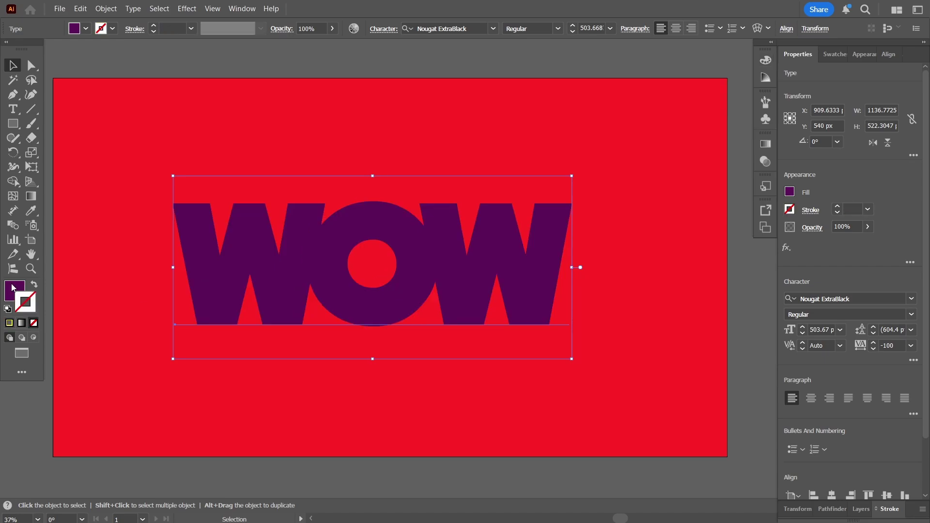
Convert WOW to outlines and unite the letters into a single shape
key("x")
right_click(543, 242)
left_click(625, 310)
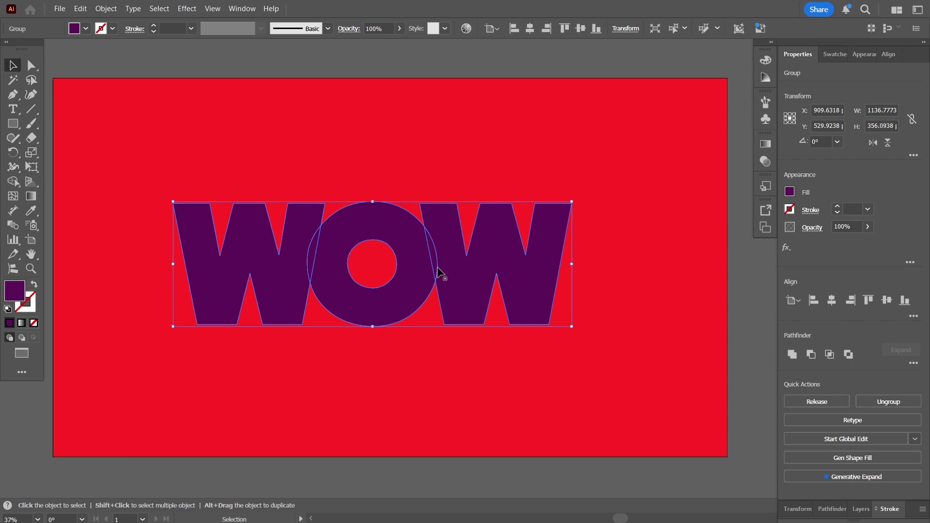
left_click(829, 509)
left_click(790, 475)
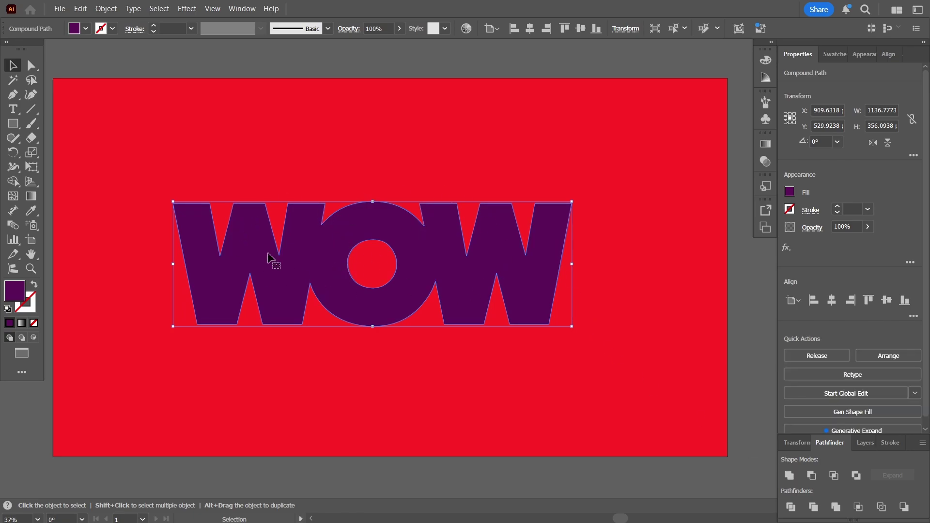
Add a 10 px offset path with round joins around the merged WOW
left_click(107, 12)
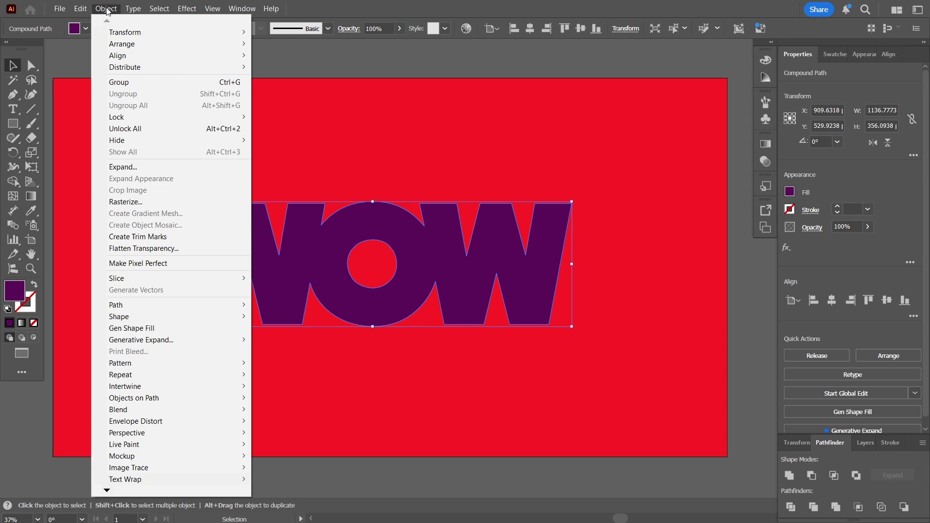
mouse_move(193, 305)
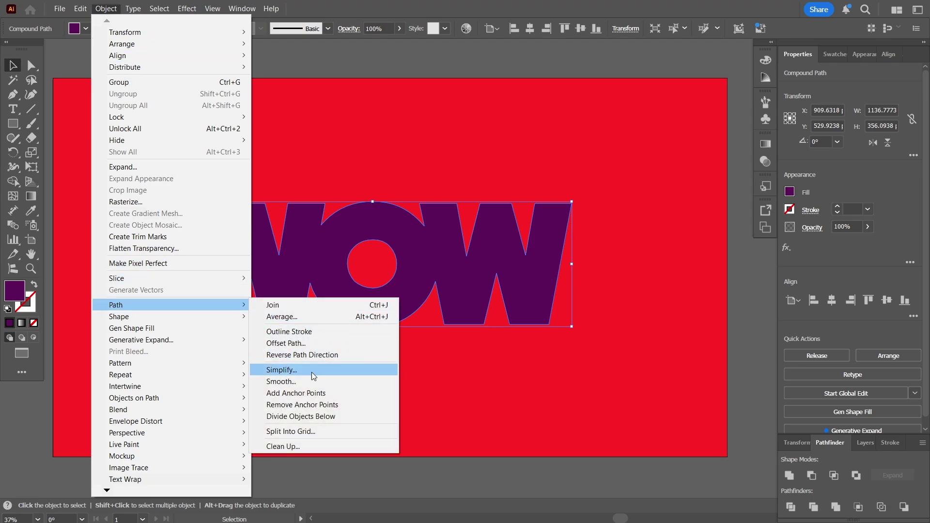
left_click(313, 344)
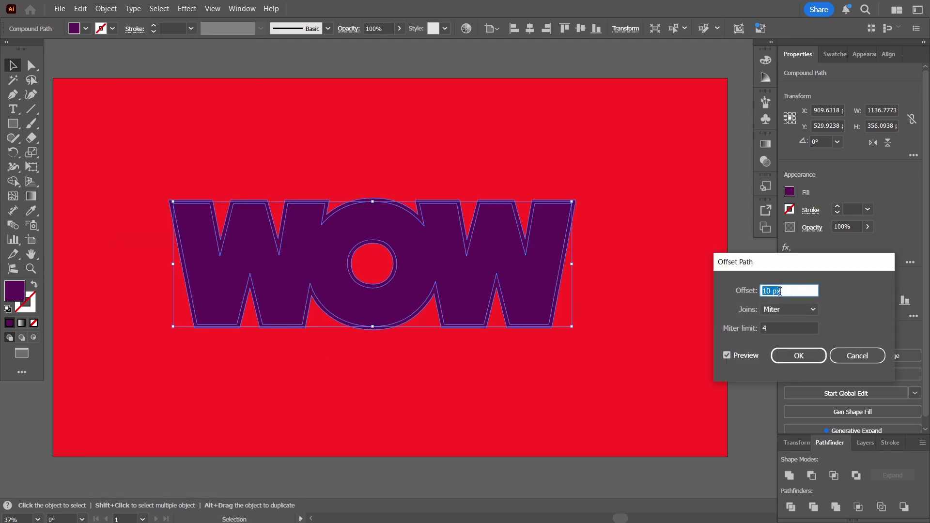
left_click(789, 309)
left_click(786, 334)
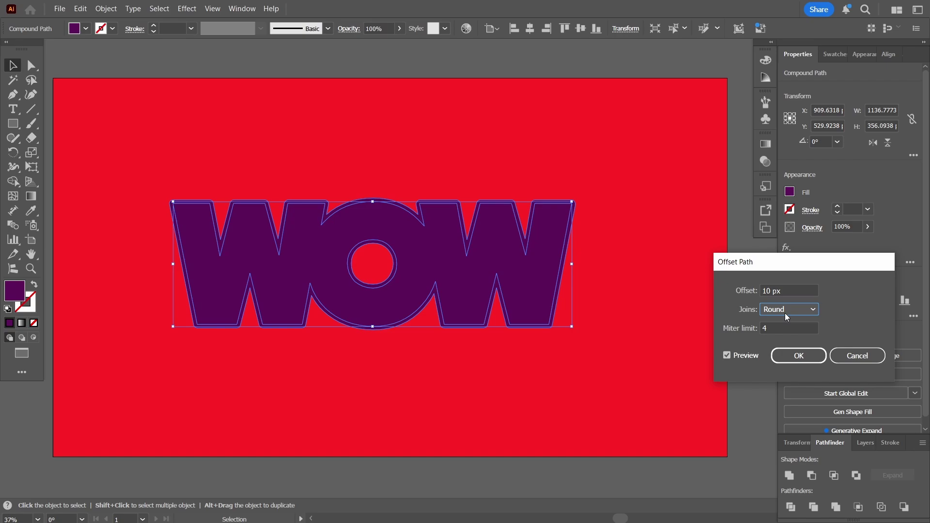
left_click(803, 355)
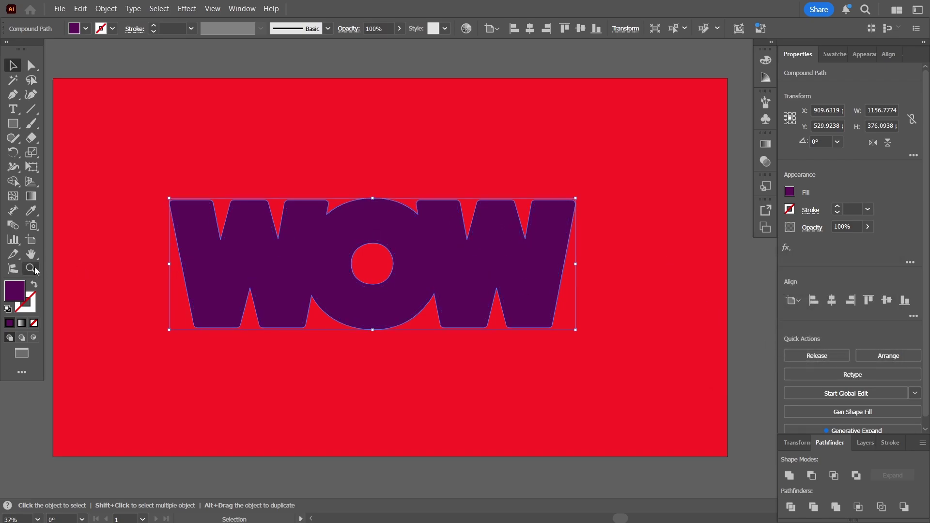
Fill the offset outline with yellow and deselect
double_click(16, 292)
key("Escape")
left_click(836, 52)
left_click(772, 105)
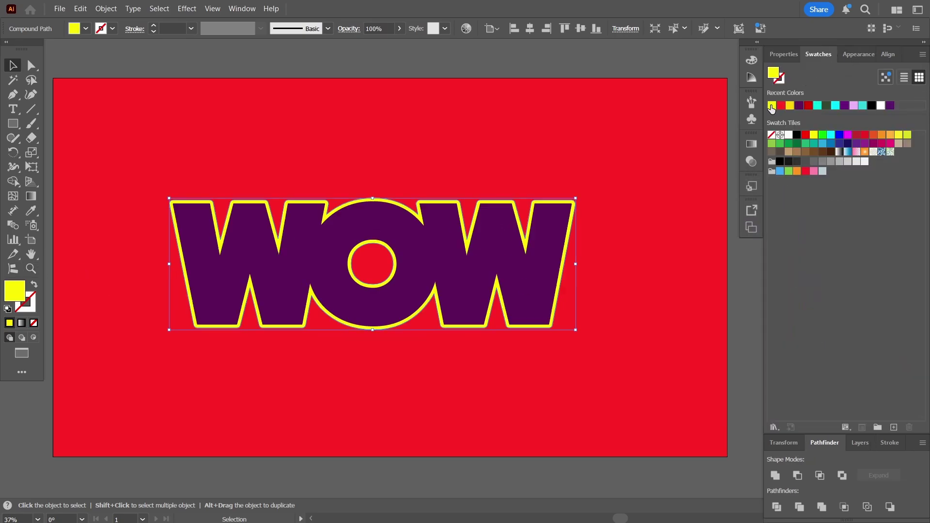
left_click(603, 151)
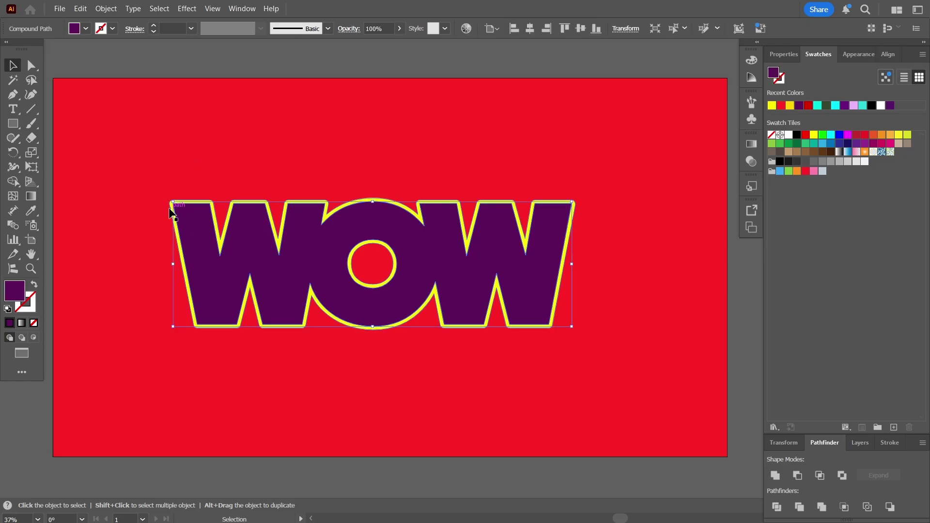
Offset the yellow outline again and fill the new one with ebff11
left_click(171, 211)
left_click(106, 9)
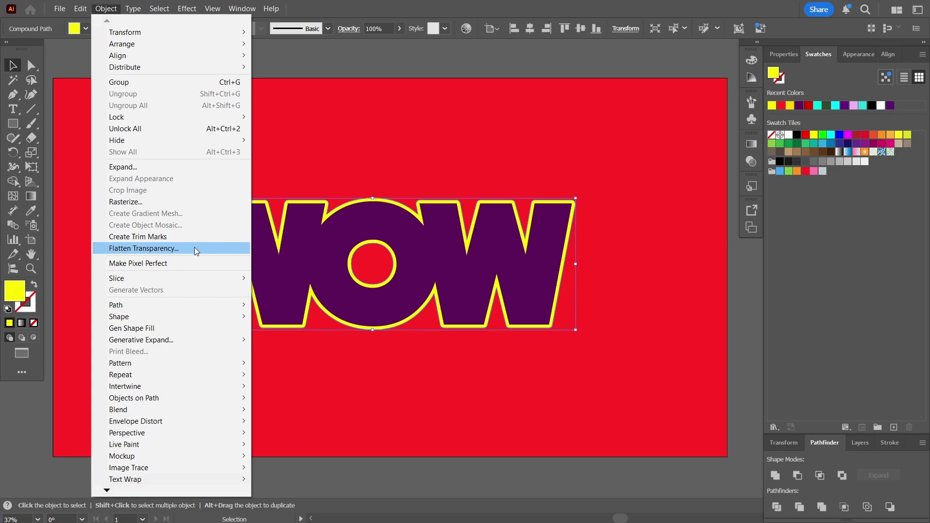
mouse_move(213, 307)
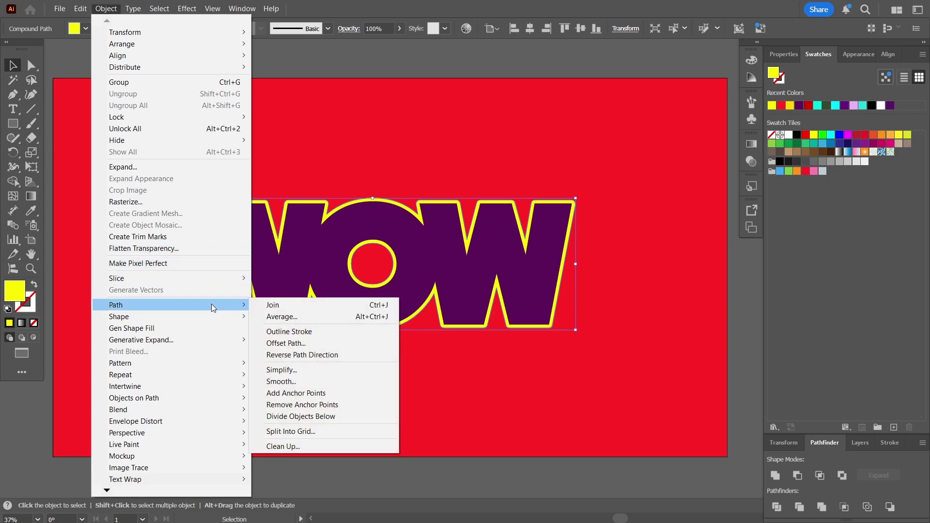
left_click(313, 345)
left_click(799, 358)
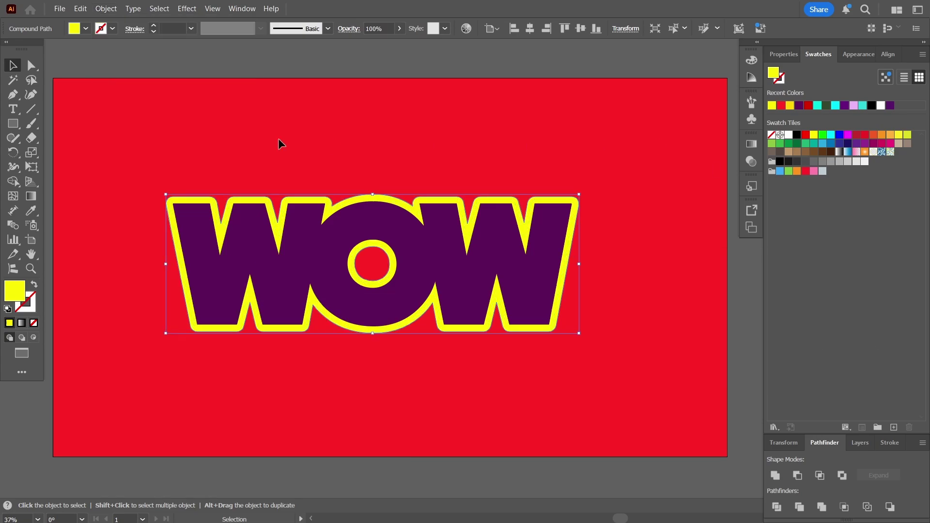
double_click(15, 291)
type("ebff11")
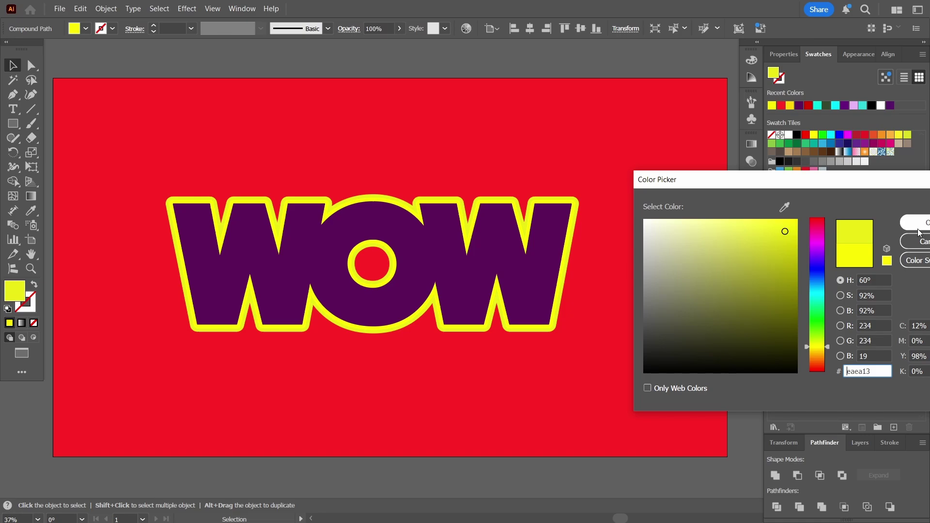
key("Return")
Add a third offset outline filled with darker yellow c4bf1c
left_click(103, 11)
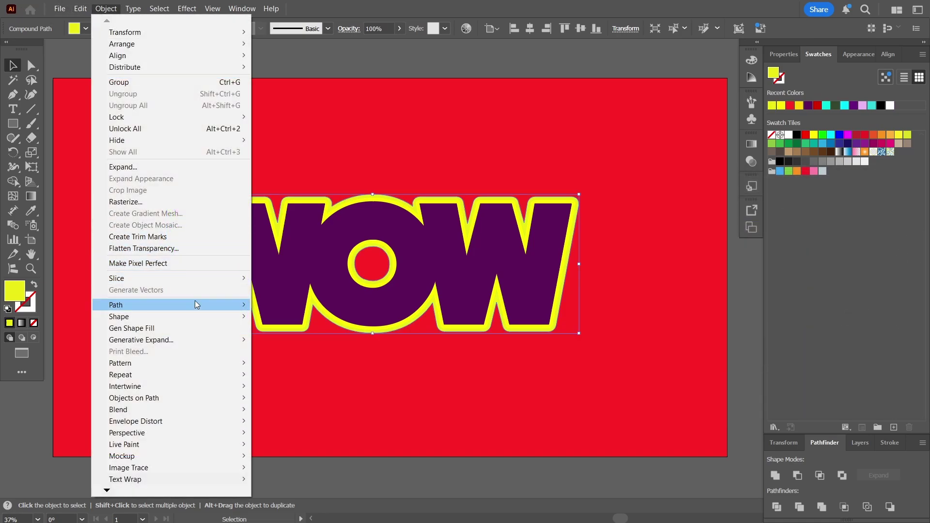
mouse_move(195, 305)
left_click(308, 344)
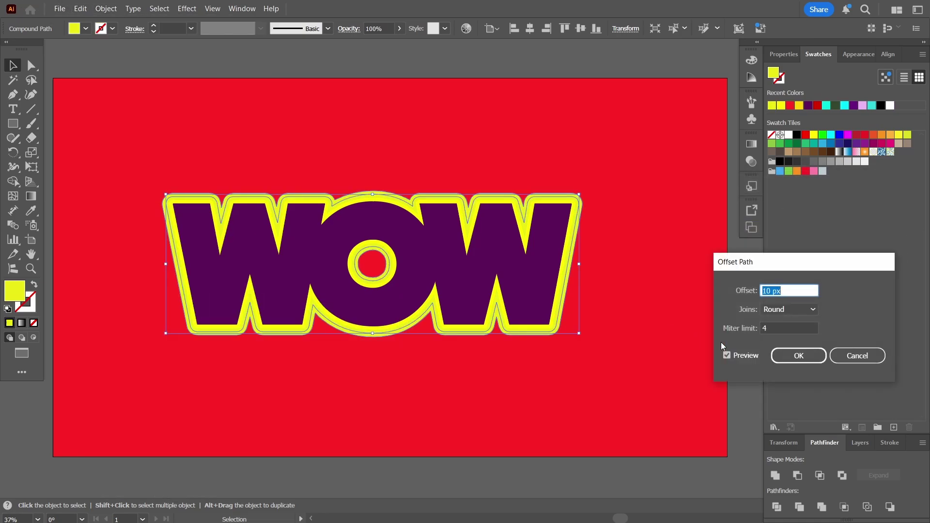
left_click(780, 357)
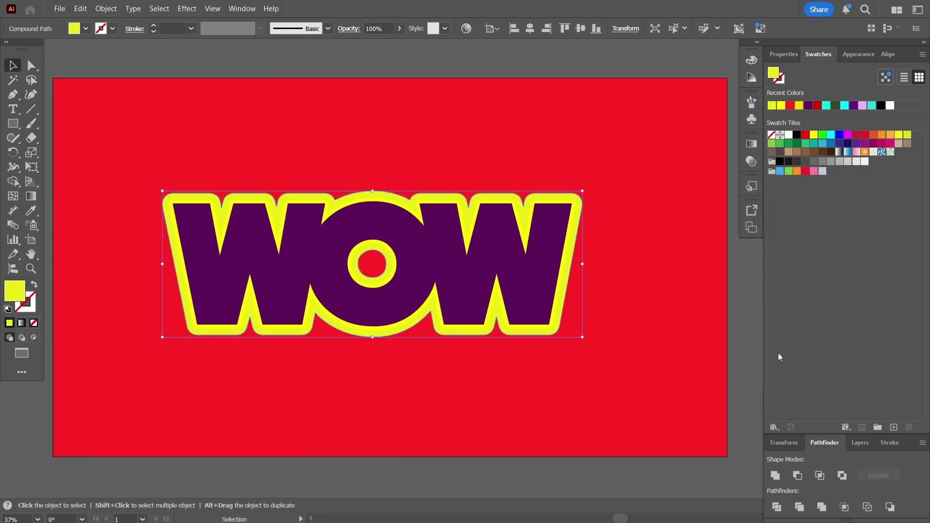
double_click(22, 290)
left_click_drag(795, 228, 776, 254)
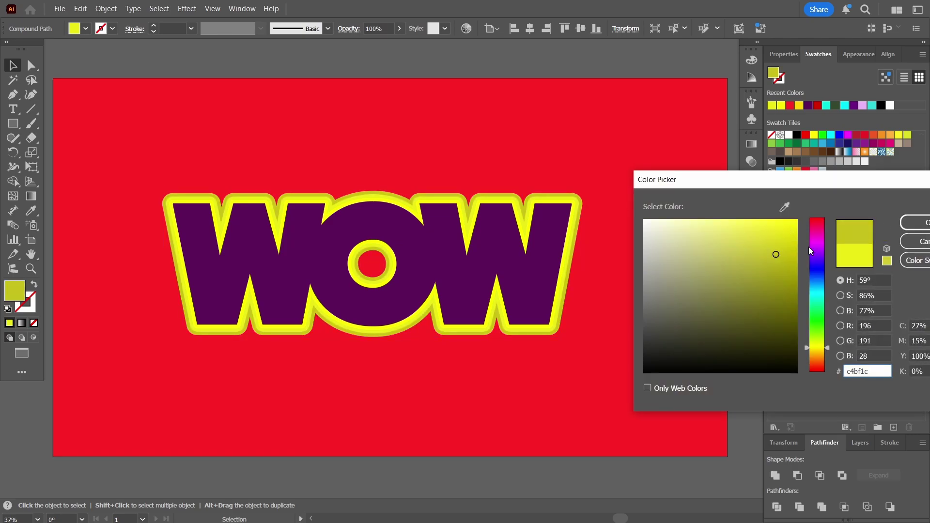
left_click(906, 223)
Add an outermost offset outline in an even darker yellow, then deselect
left_click(106, 9)
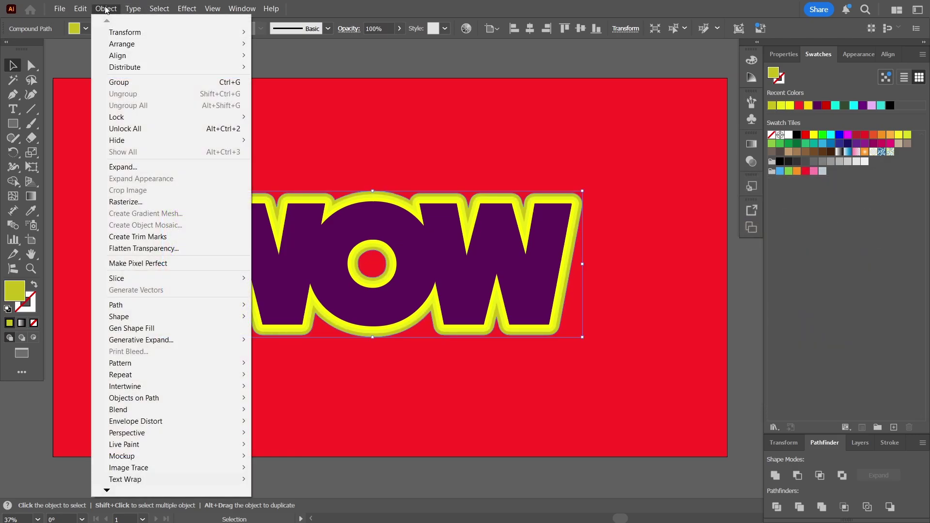
mouse_move(182, 304)
left_click(309, 345)
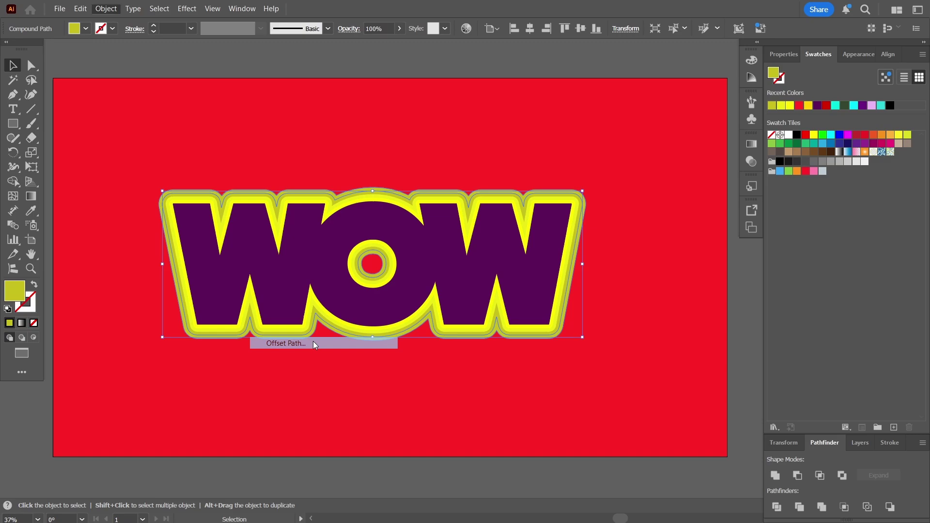
left_click(808, 351)
double_click(15, 291)
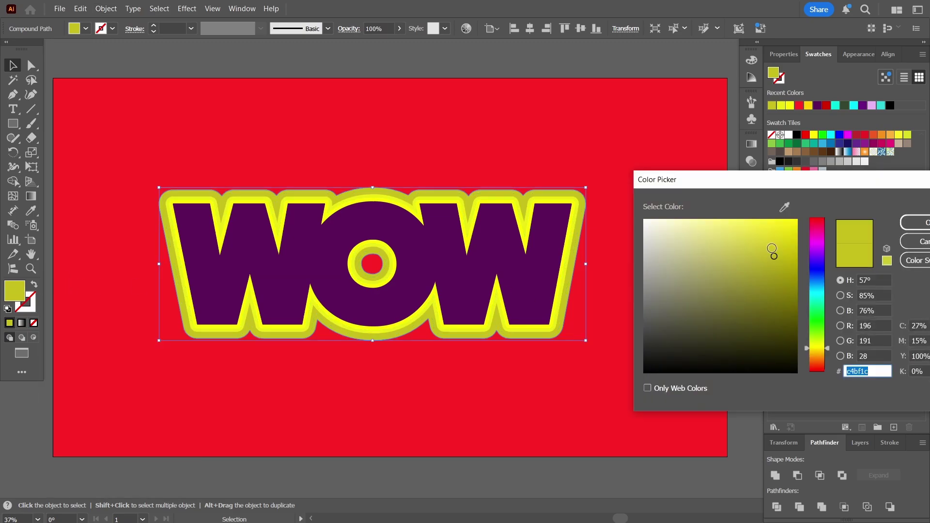
left_click(769, 272)
left_click(915, 222)
left_click(285, 397)
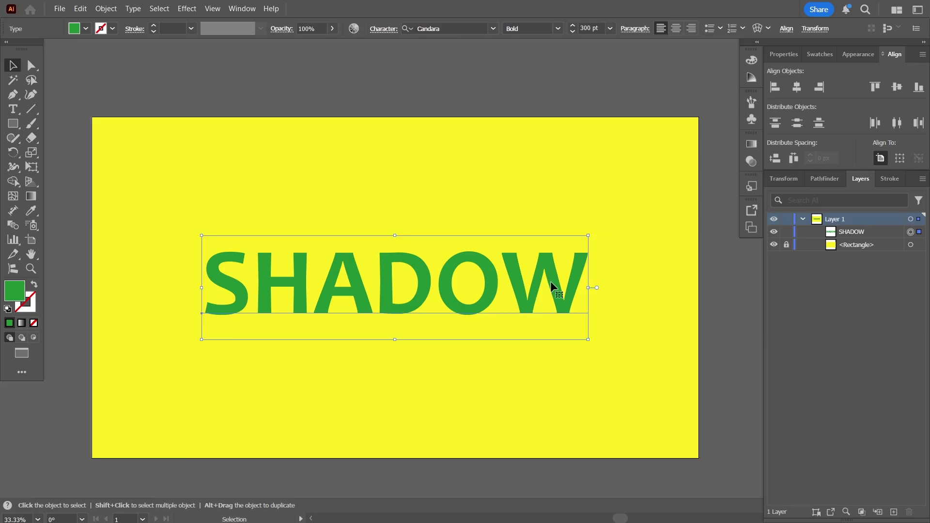
Apply a drop shadow to SHADOW with 90% opacity, 5 px X/Y offsets and 3 px blur
left_click(186, 9)
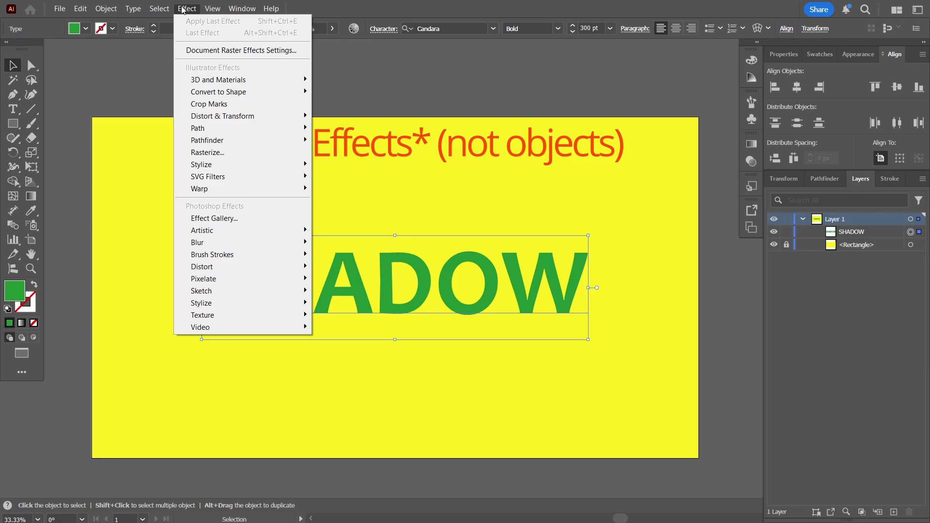
mouse_move(203, 164)
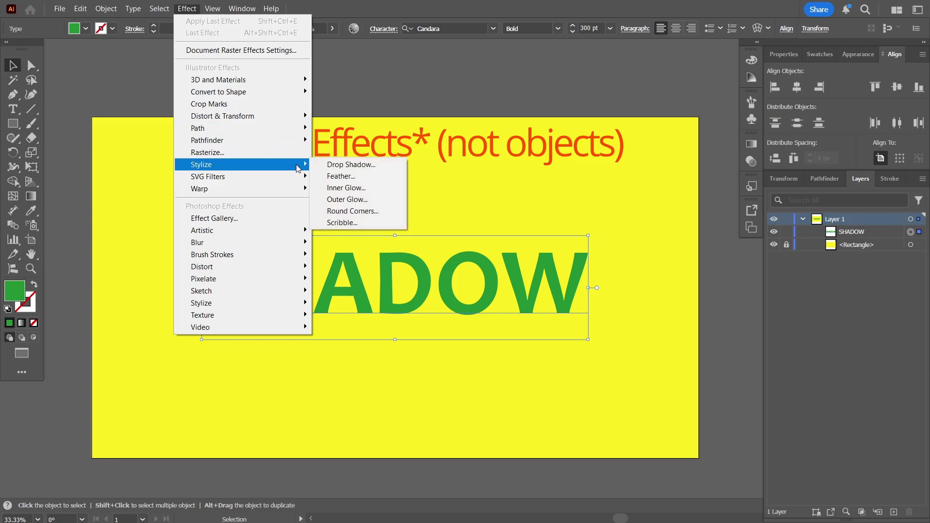
left_click(370, 166)
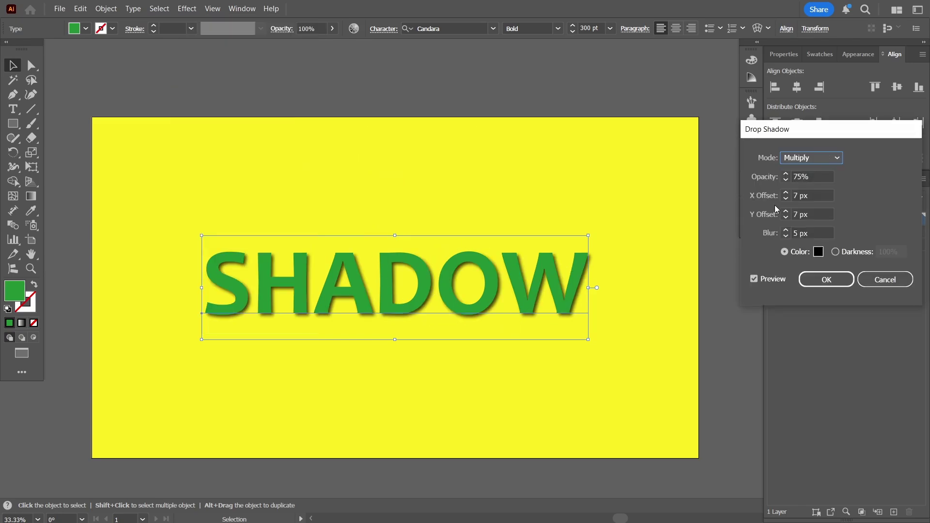
key("Tab")
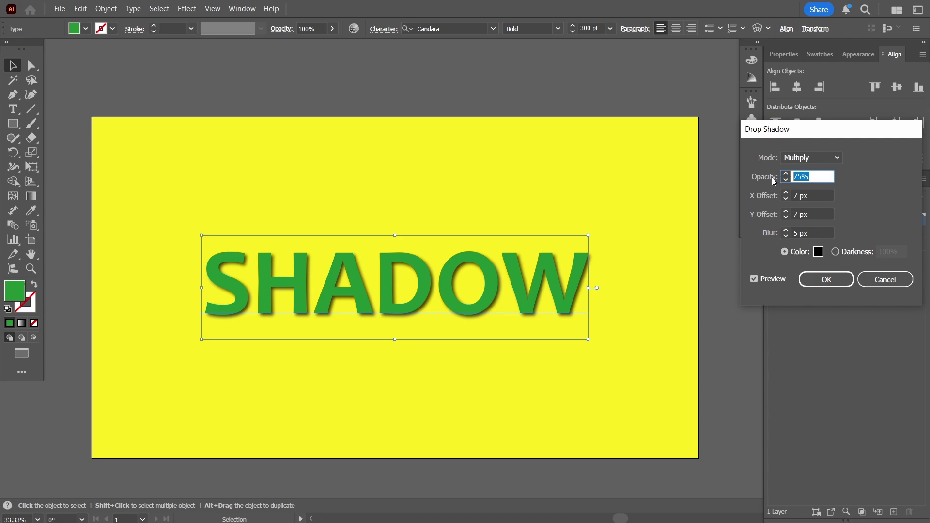
type("90")
key("Tab")
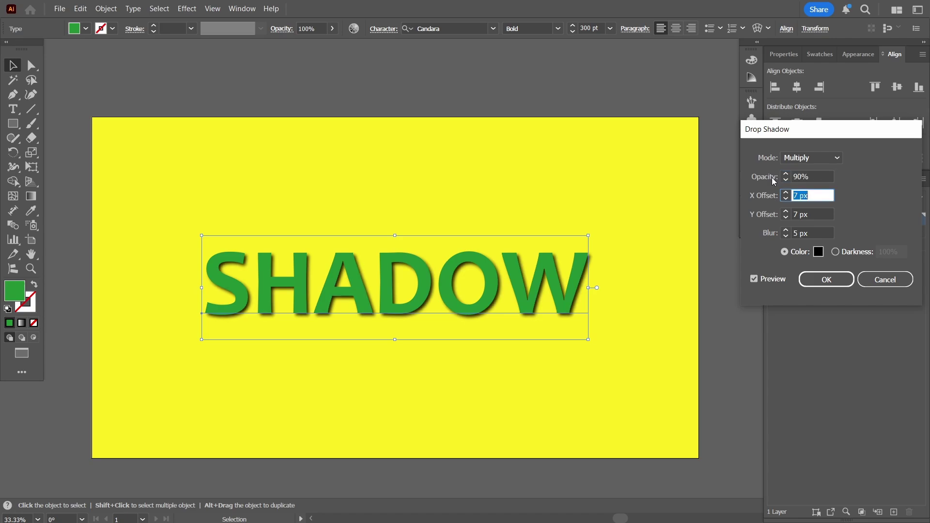
type("5")
key("Tab")
type("5")
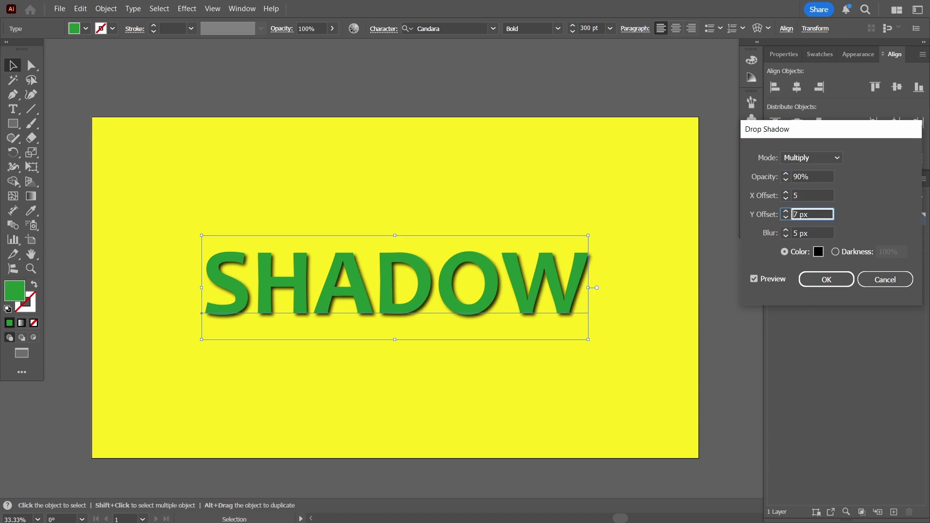
key("Tab")
key("Down")
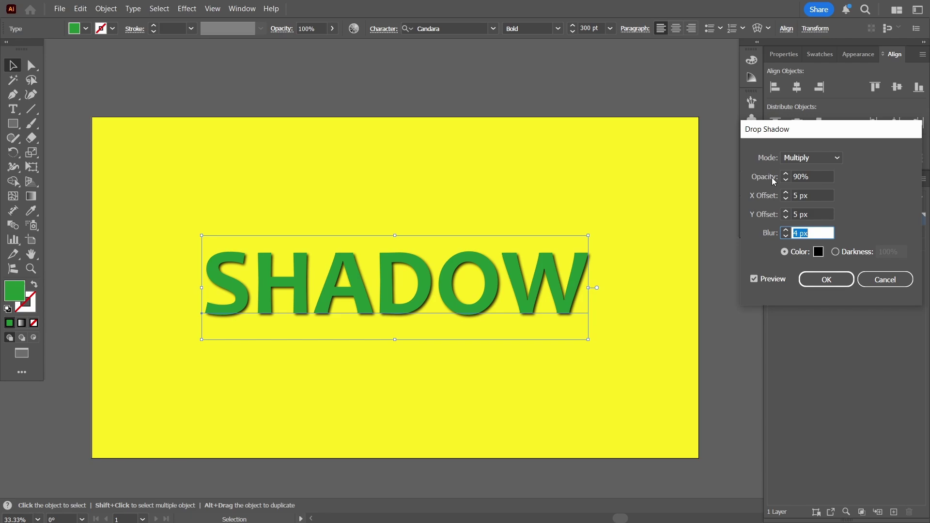
key("Down")
key("Down")
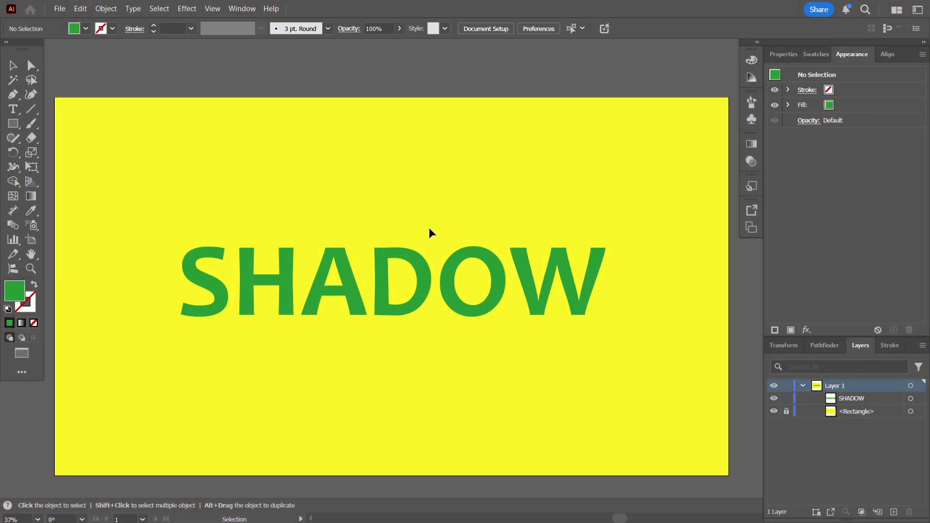
Copy the SHADOW text, paste it in place, and target the lower copy
left_click(536, 312)
right_click(537, 312)
left_click(562, 190)
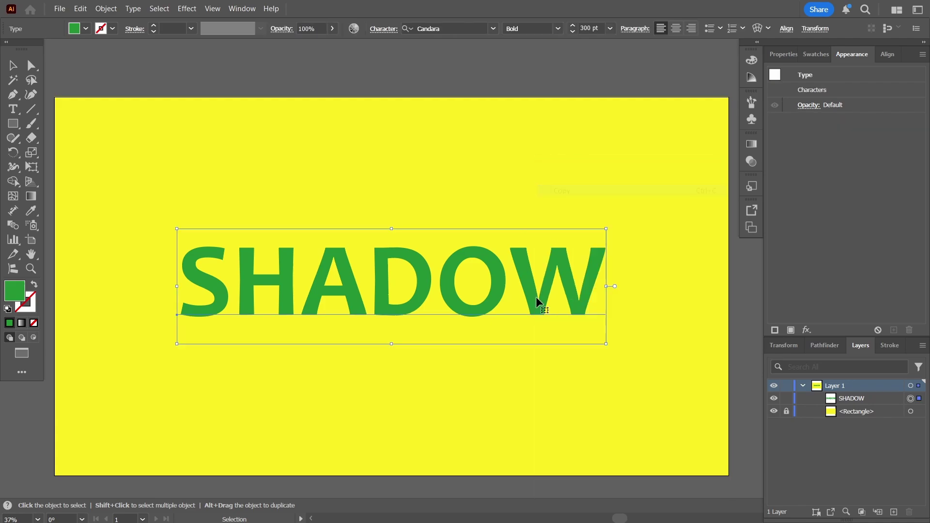
right_click(534, 304)
mouse_move(592, 213)
left_click(794, 237)
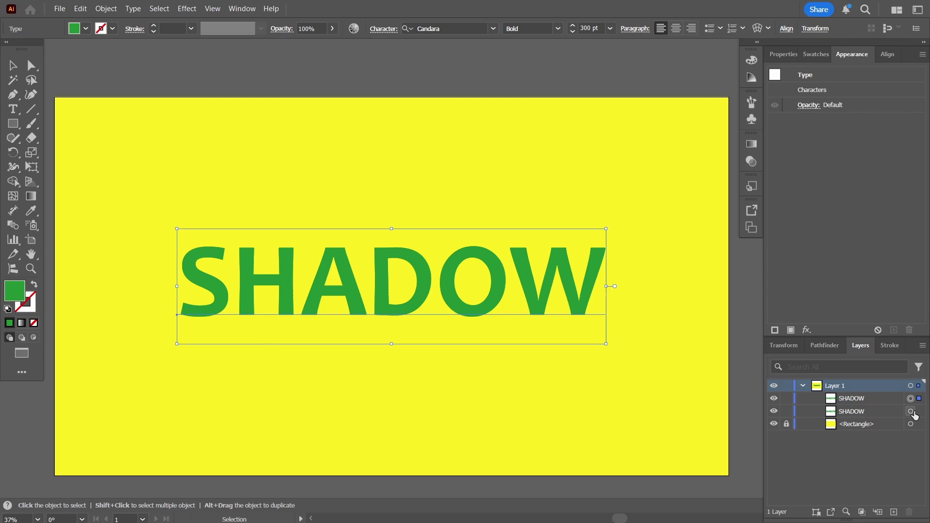
left_click(919, 412)
Lock the top SHADOW copy and fill the lower copy dark green #4f6652
left_click(786, 398)
double_click(13, 291)
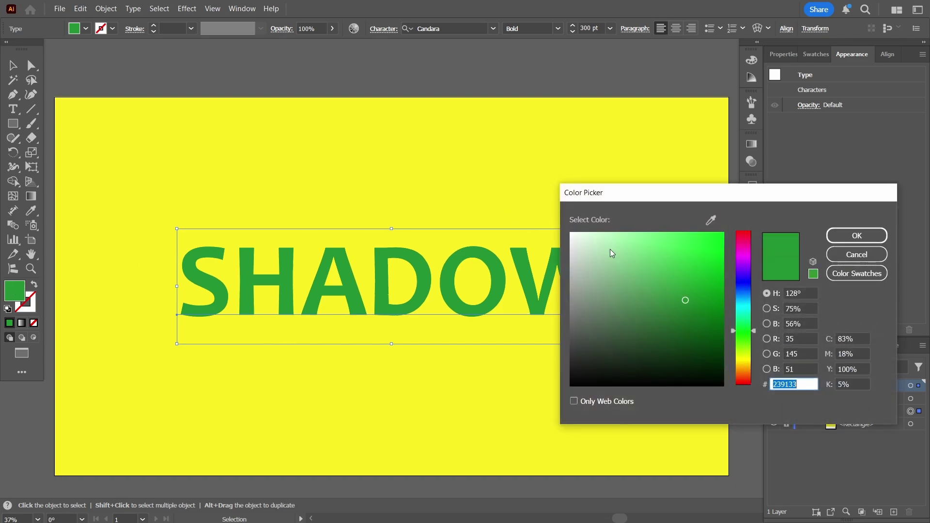
left_click_drag(684, 302, 606, 324)
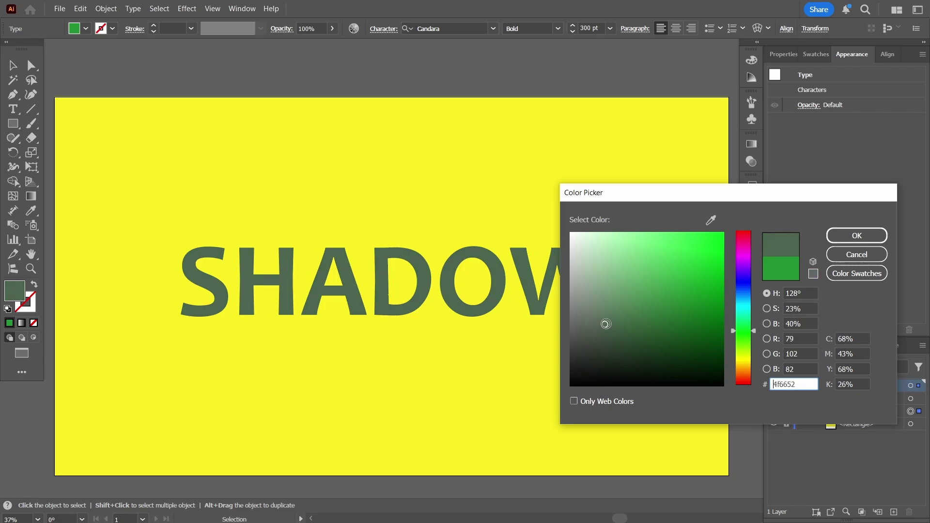
left_click(865, 241)
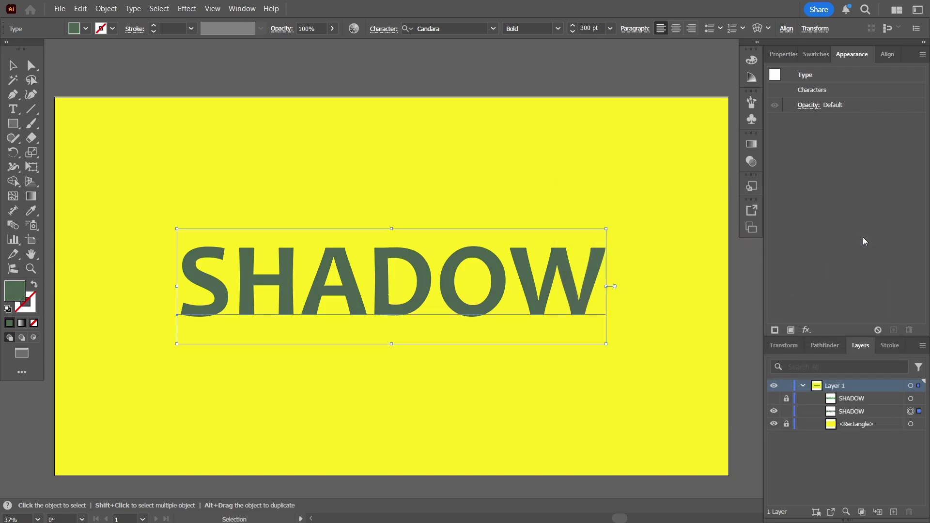
Add a Transform effect moving 0.2 px by 0.2 px with 500 copies, then show the top copy
left_click(807, 330)
mouse_move(848, 115)
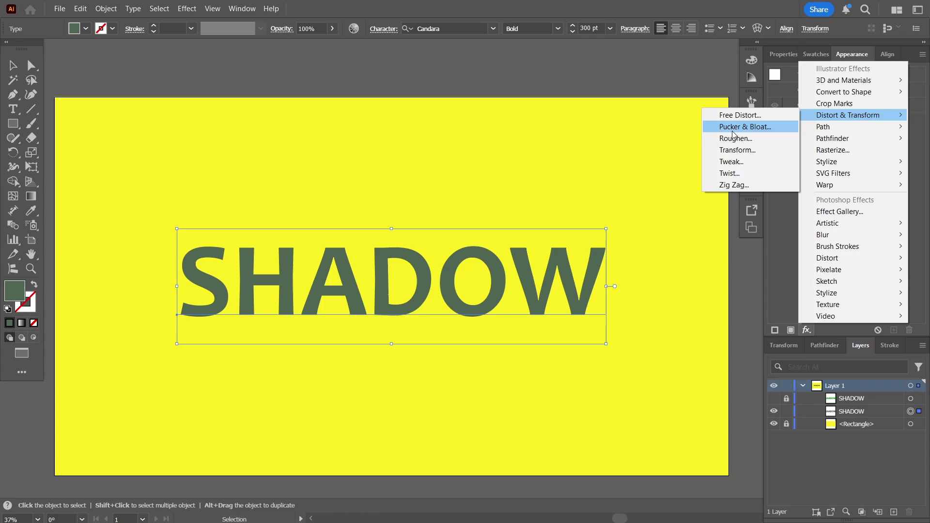
left_click(737, 151)
left_click(853, 218)
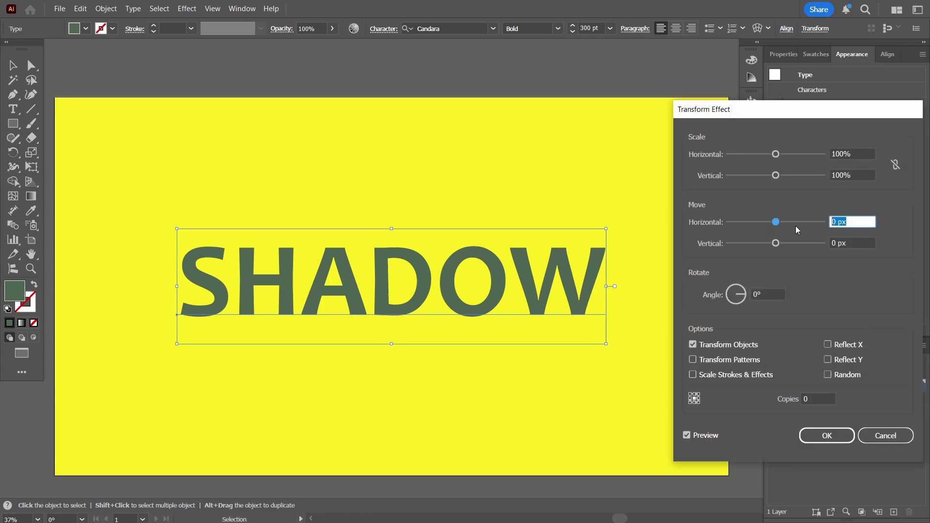
type("0.2")
key("Tab")
type("0.")
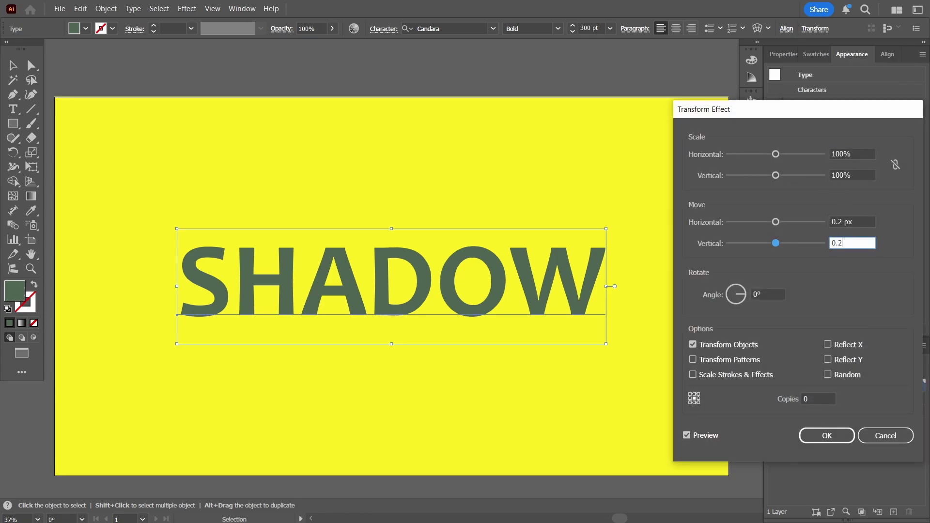
left_click(812, 400)
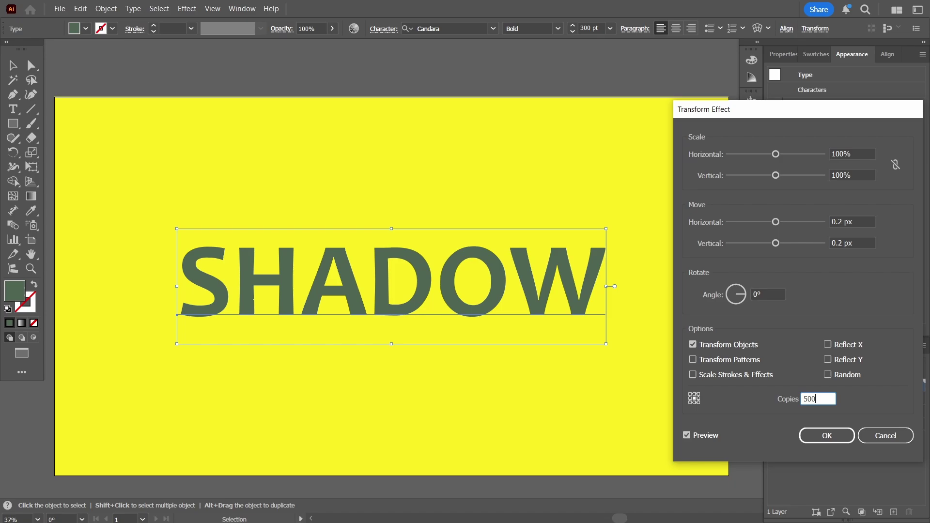
type("500")
key("Tab")
left_click(827, 436)
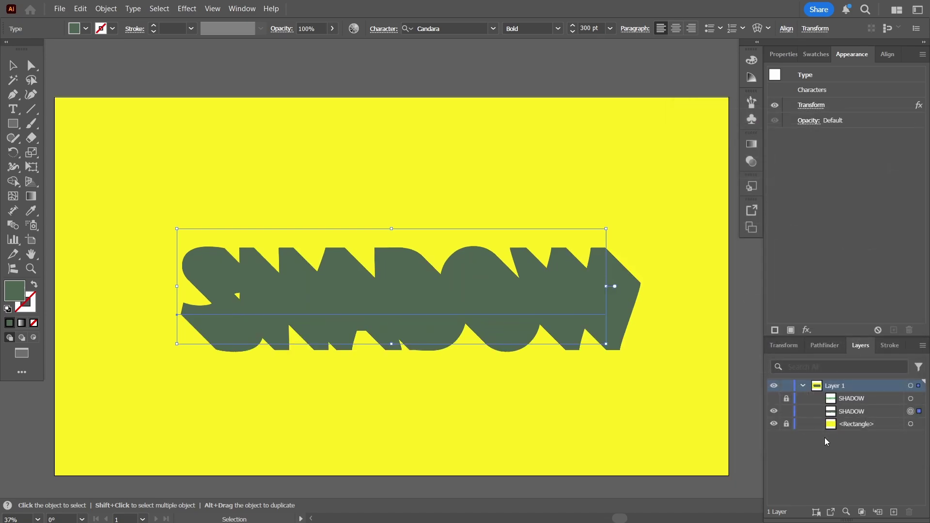
left_click(774, 399)
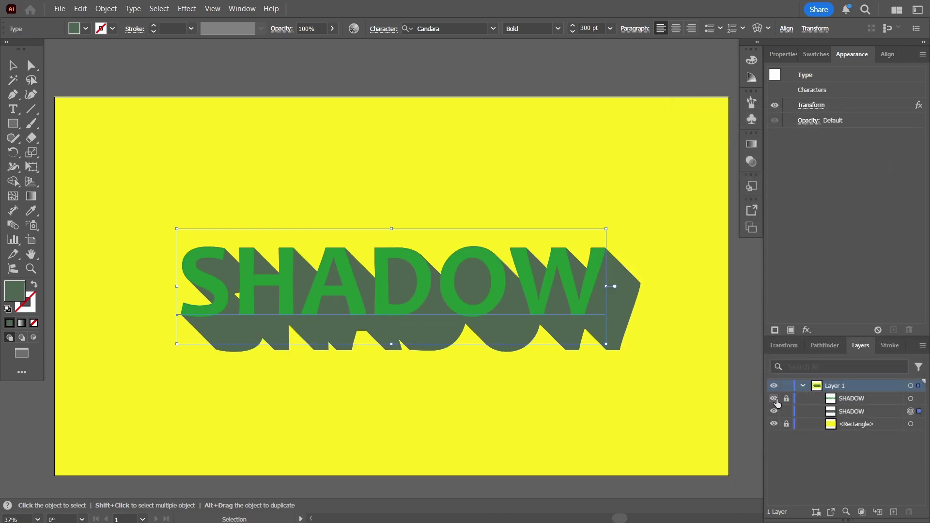
left_click(638, 386)
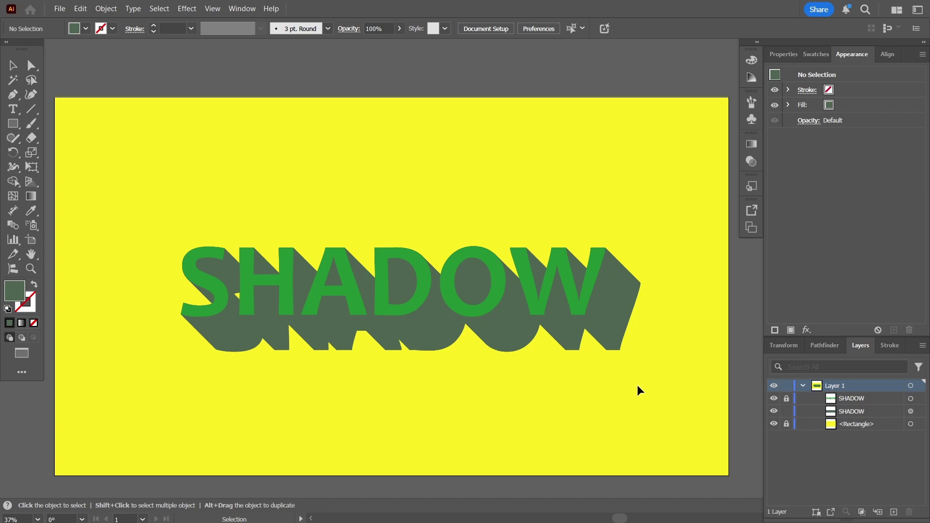
Unlock the top SHADOW copy and fill it red ff0000
left_click(786, 398)
left_click(919, 398)
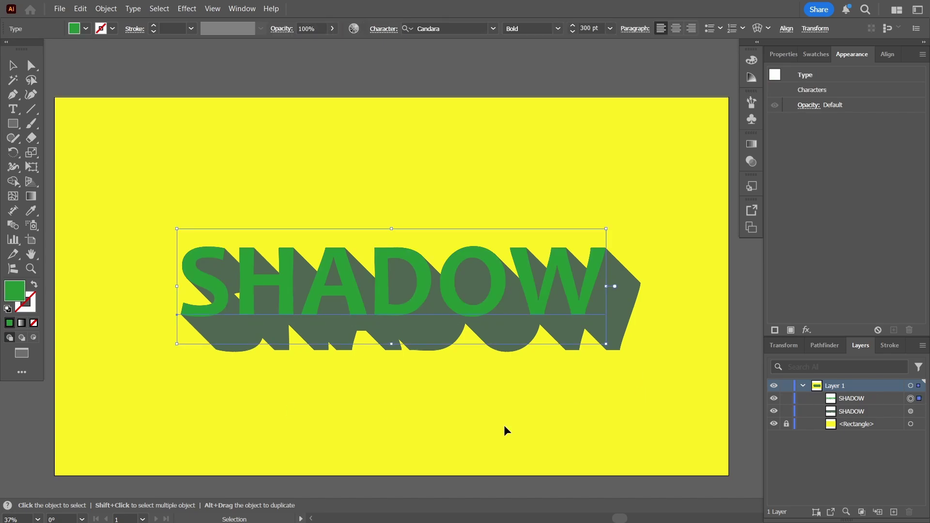
double_click(14, 291)
type("ff0000")
key("Return")
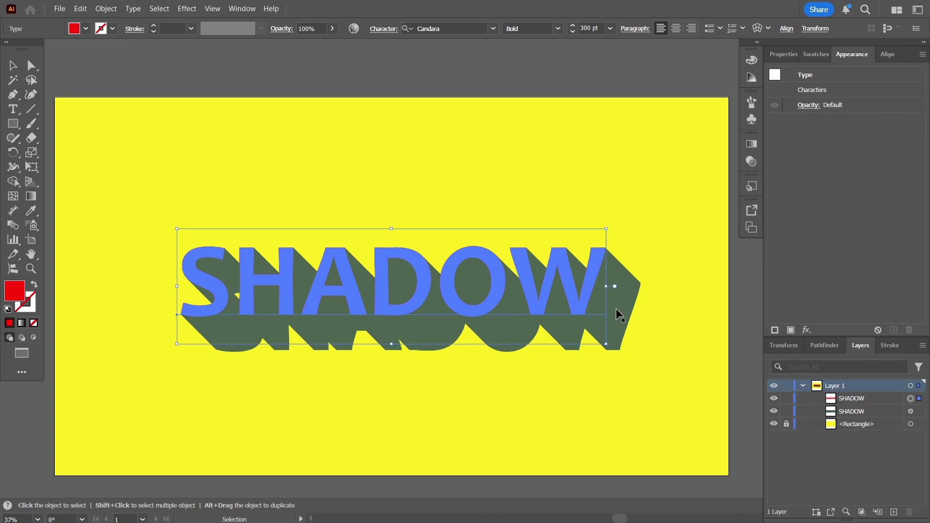
Set the extruded shadow copy's opacity to 70%
left_click(915, 413)
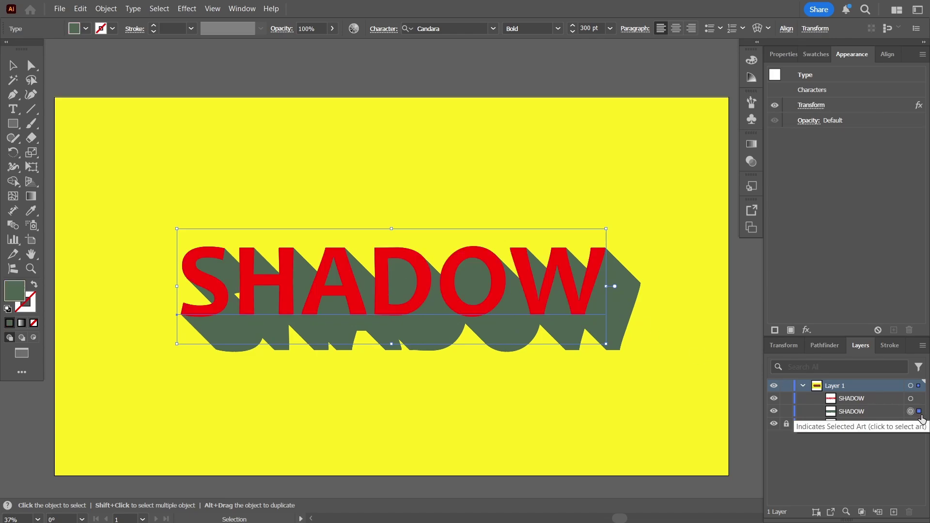
left_click(806, 120)
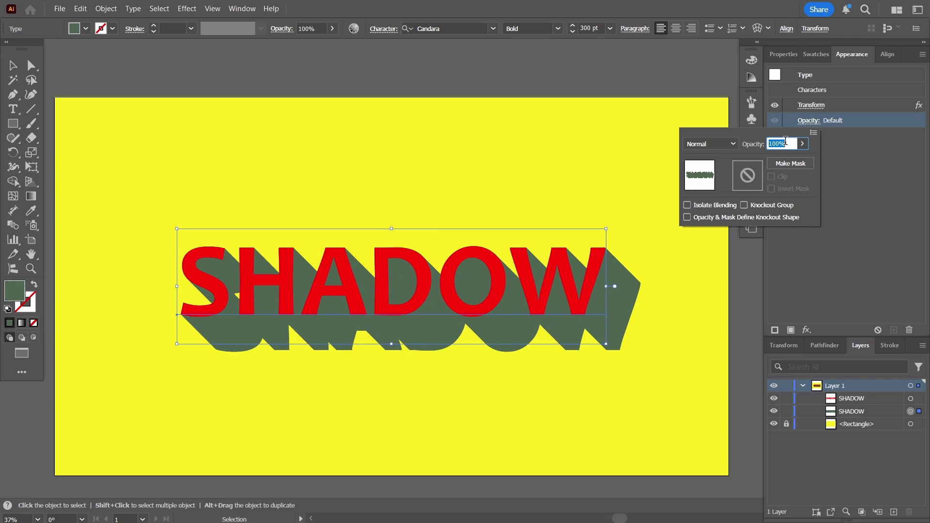
type("70")
key("Return")
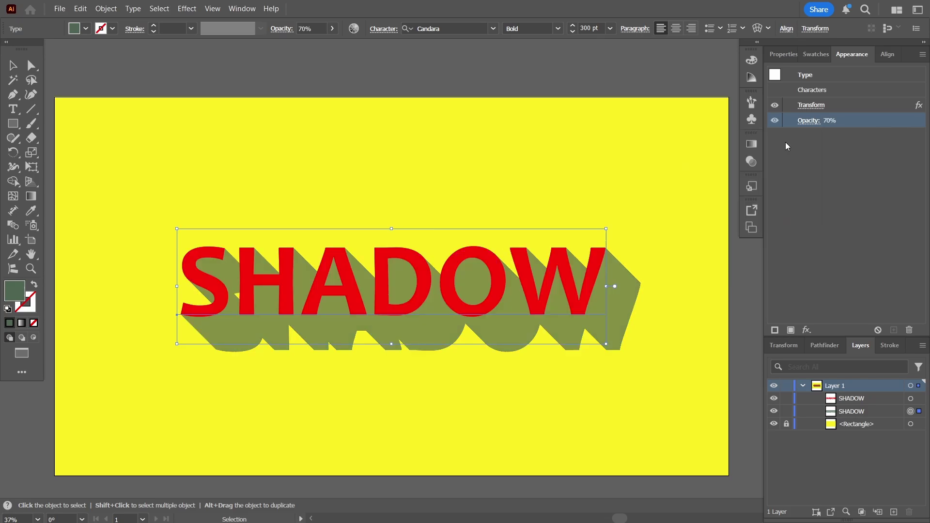
left_click(651, 220)
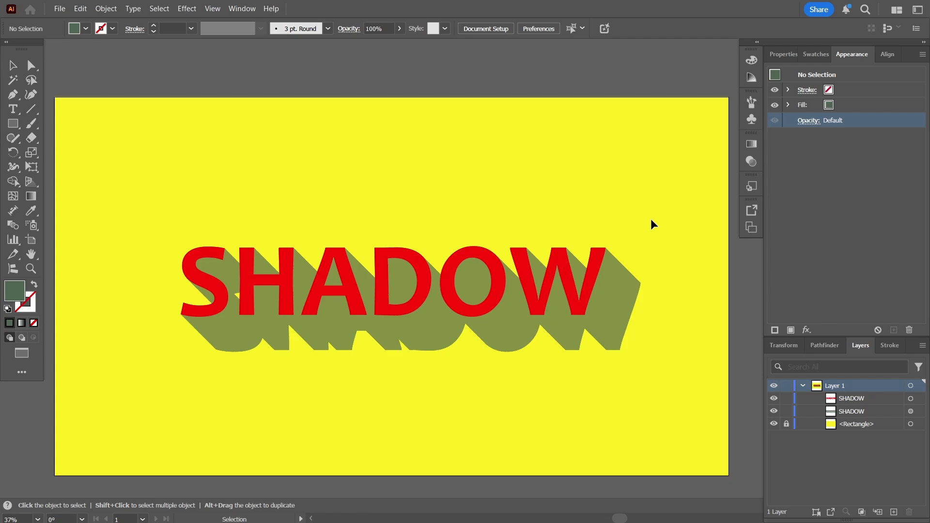
Remove the Transform effect from the shadow copy and restore 100% opacity
left_click(910, 411)
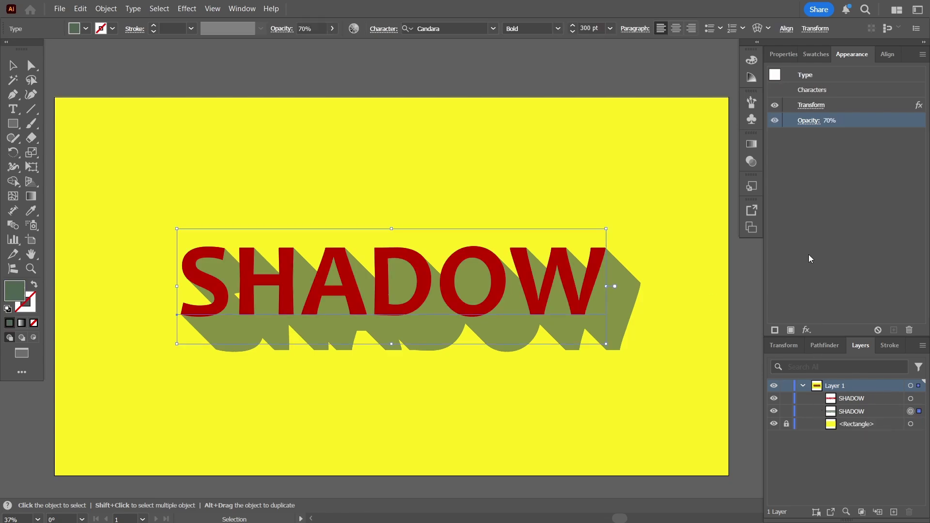
left_click_drag(835, 105, 880, 235)
left_click(909, 330)
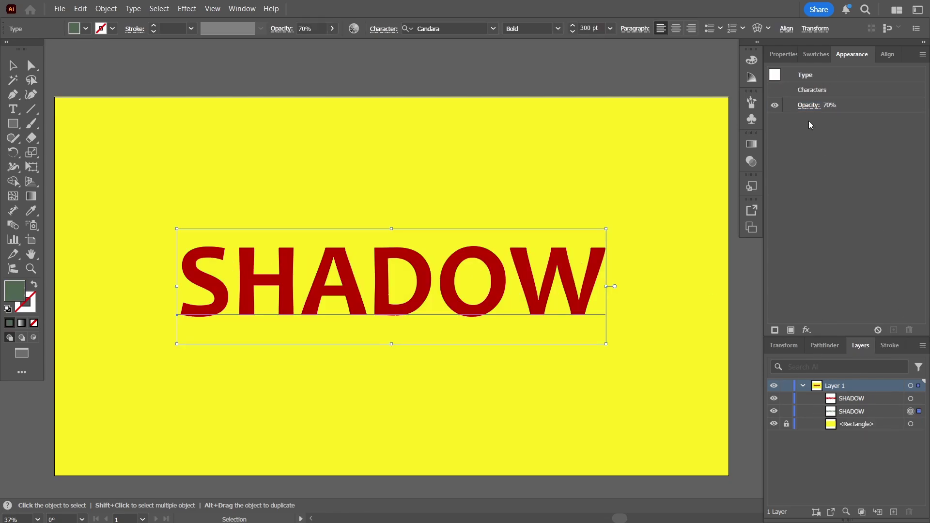
left_click(808, 104)
Paste a SHADOW copy behind, hide the red top copy, and place an offset copy down-right
right_click(581, 310)
mouse_move(610, 214)
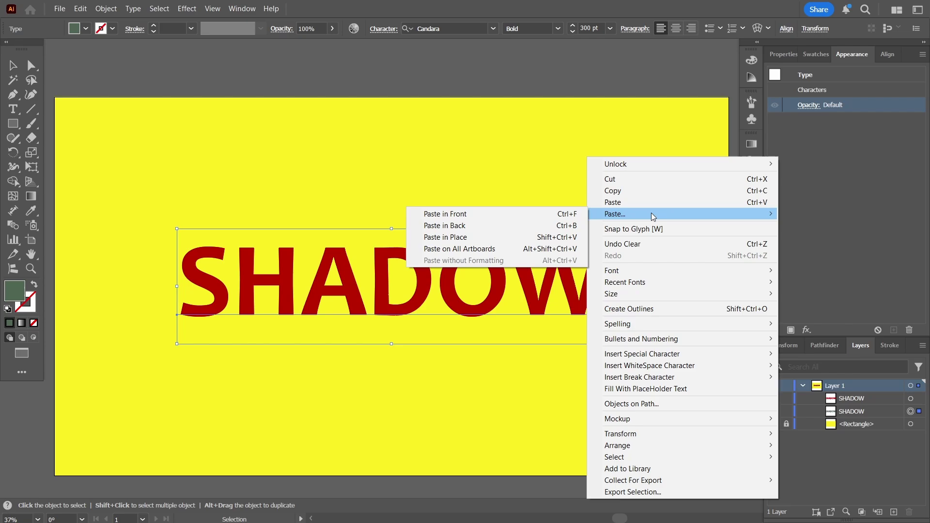
left_click(461, 226)
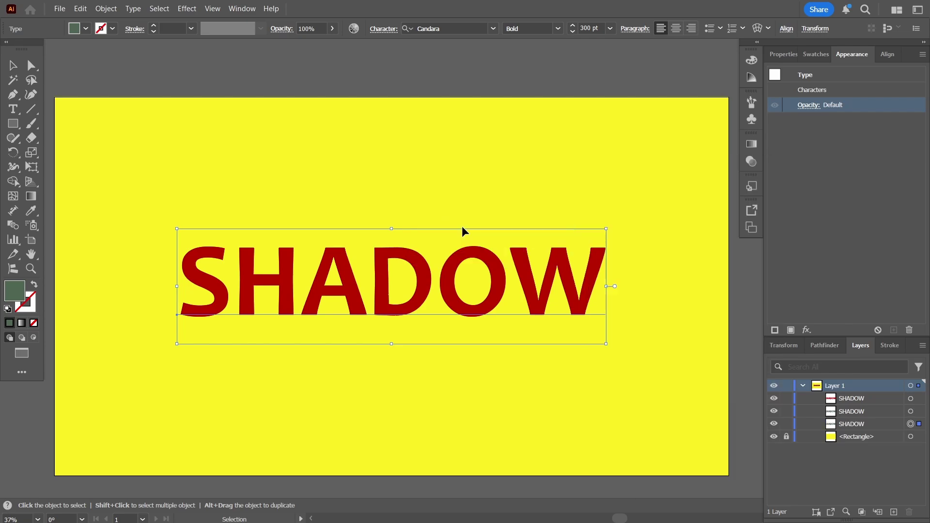
left_click(786, 399)
left_click(773, 398)
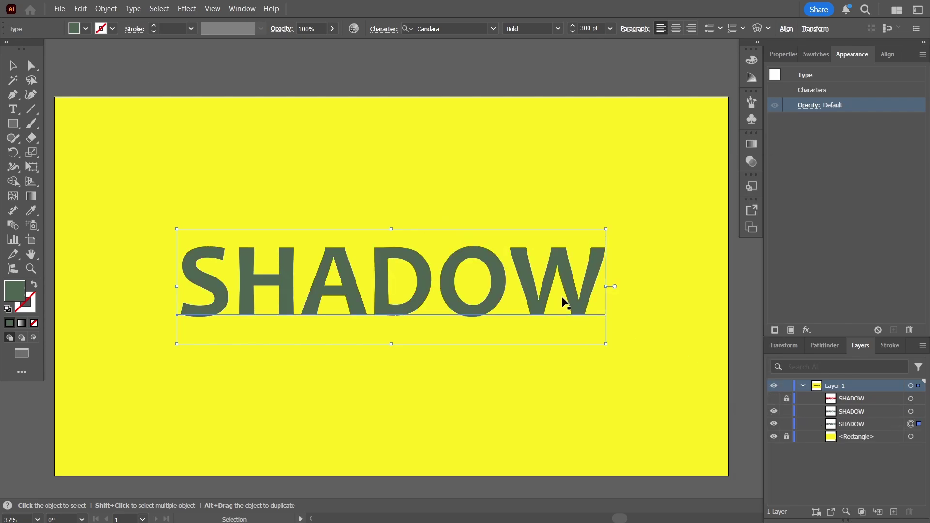
left_click_drag(641, 373, 604, 315)
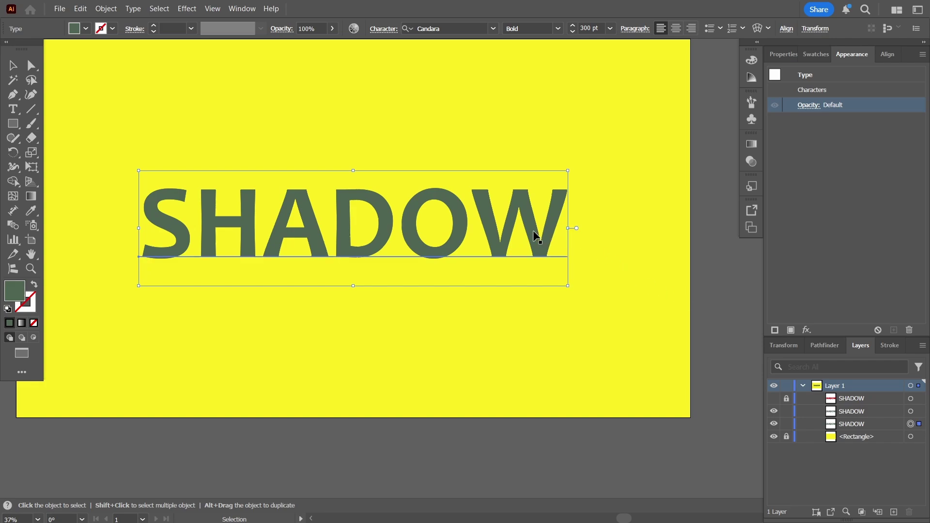
left_click_drag(537, 237, 755, 474)
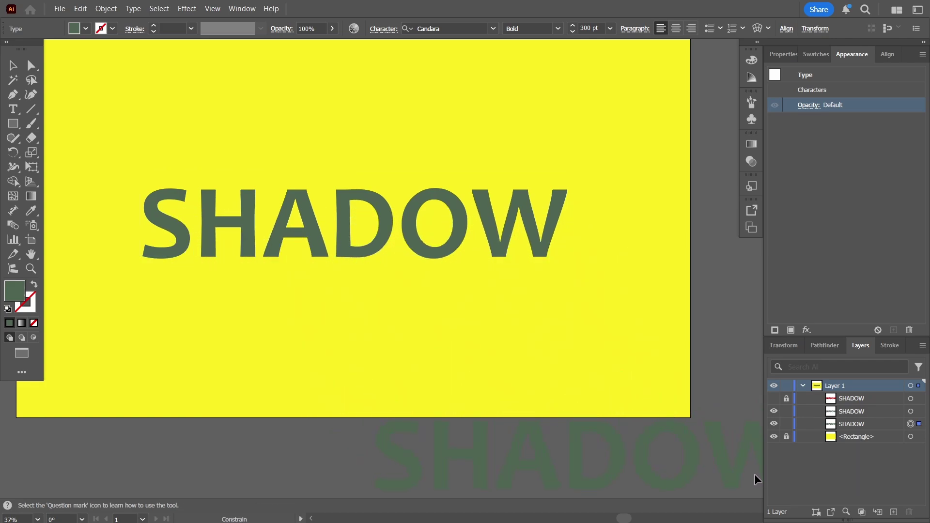
left_click(454, 233, "shift")
Set Blend Options to 800 specified steps and blend the two SHADOW texts
left_click(106, 9)
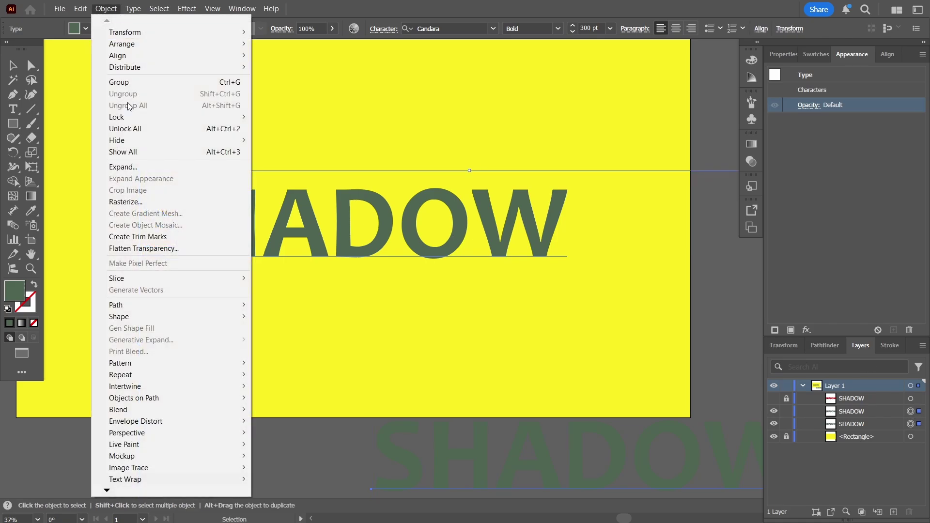
mouse_move(178, 409)
left_click(339, 436)
left_click(577, 218)
left_click(582, 223)
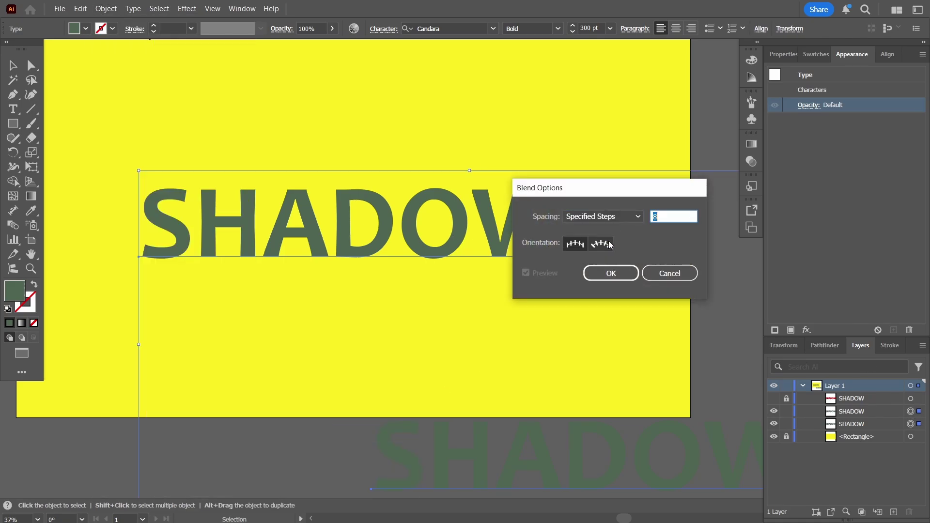
type("800")
left_click(611, 273)
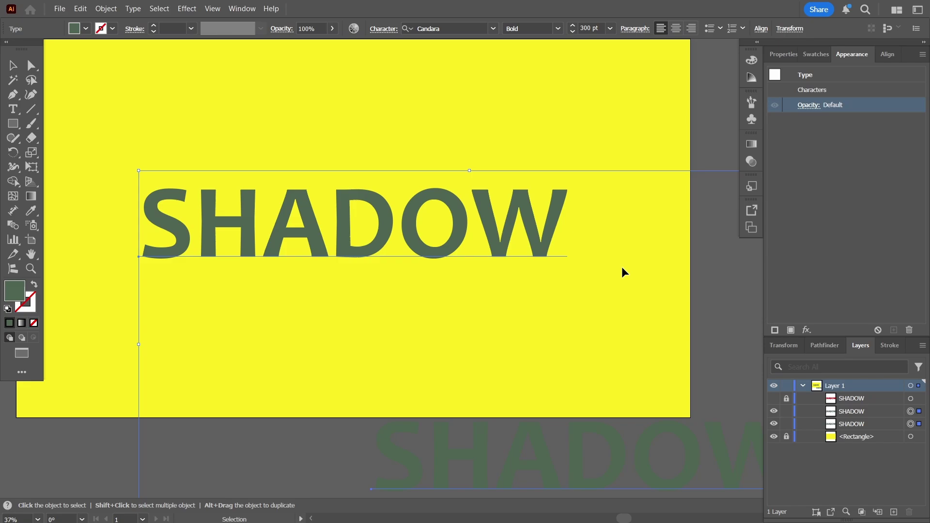
left_click(105, 9)
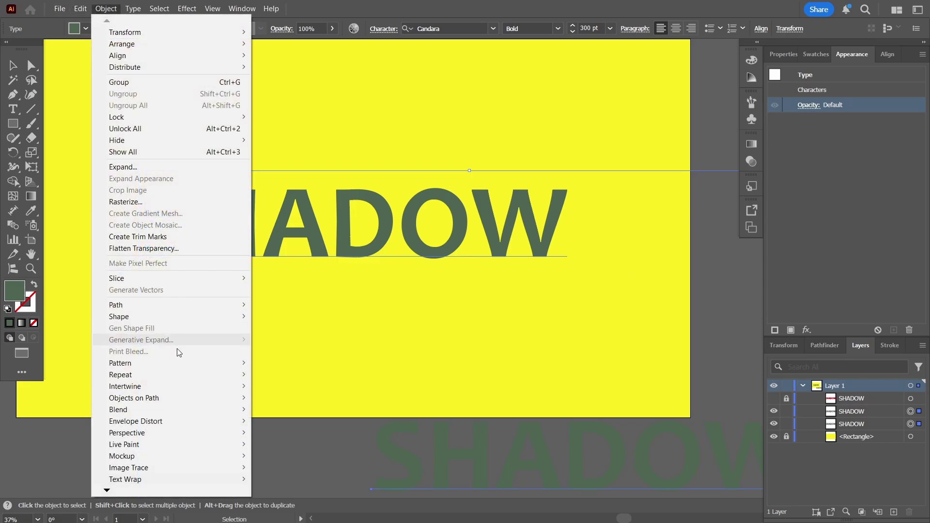
mouse_move(190, 409)
left_click(298, 408)
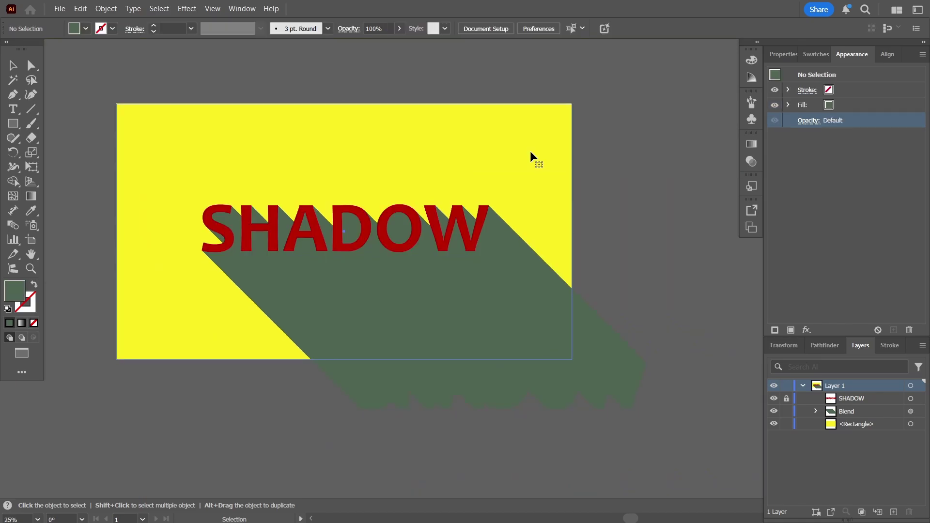
Paste a copy of the background rectangle on top and clip the shadow blend to it
right_click(531, 150)
right_click(576, 165)
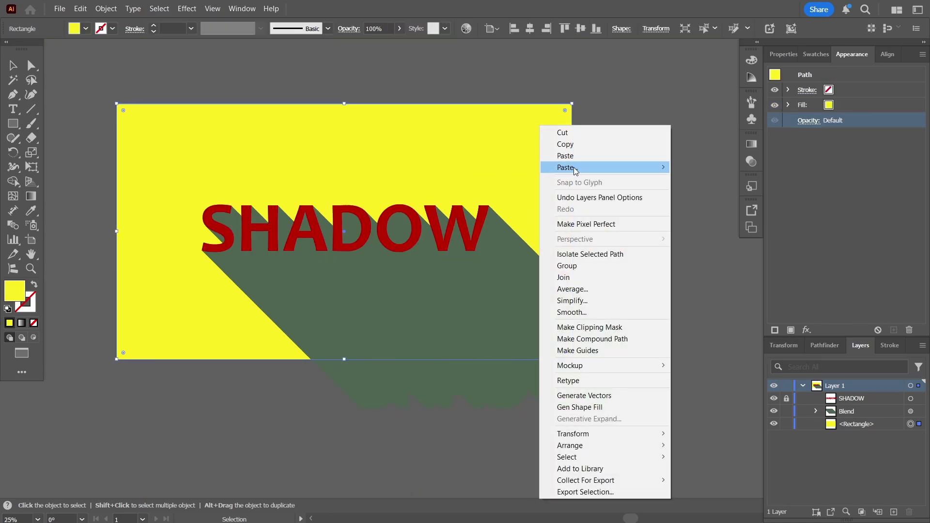
mouse_move(574, 168)
left_click(708, 168)
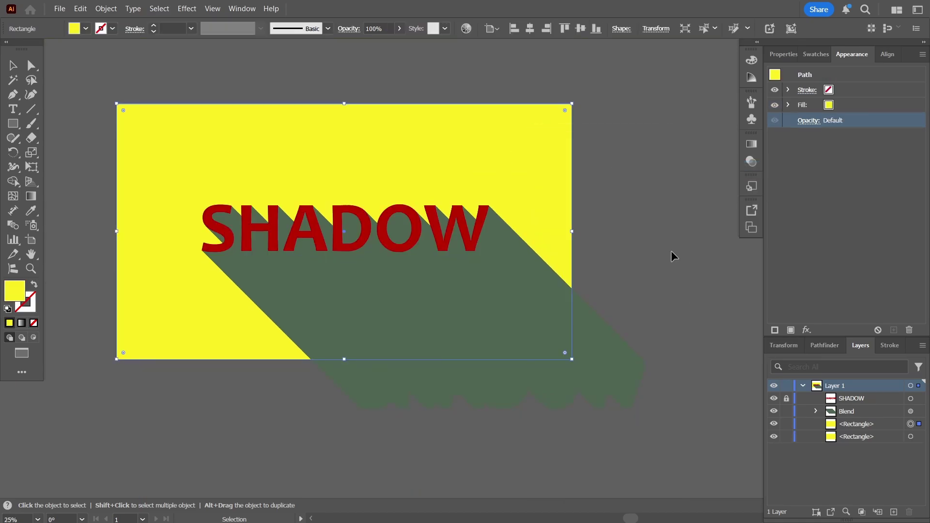
key("ctrl+shift+bracketright")
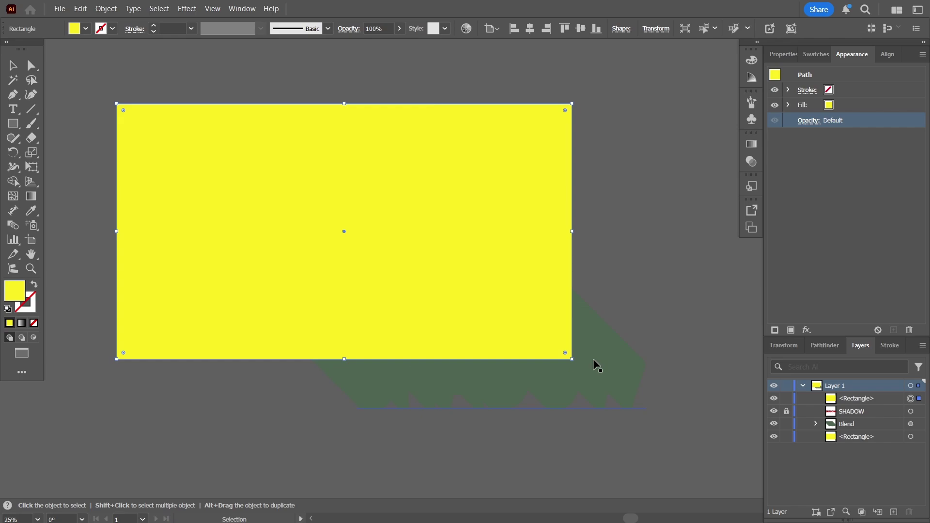
left_click(605, 341, "shift")
right_click(537, 236)
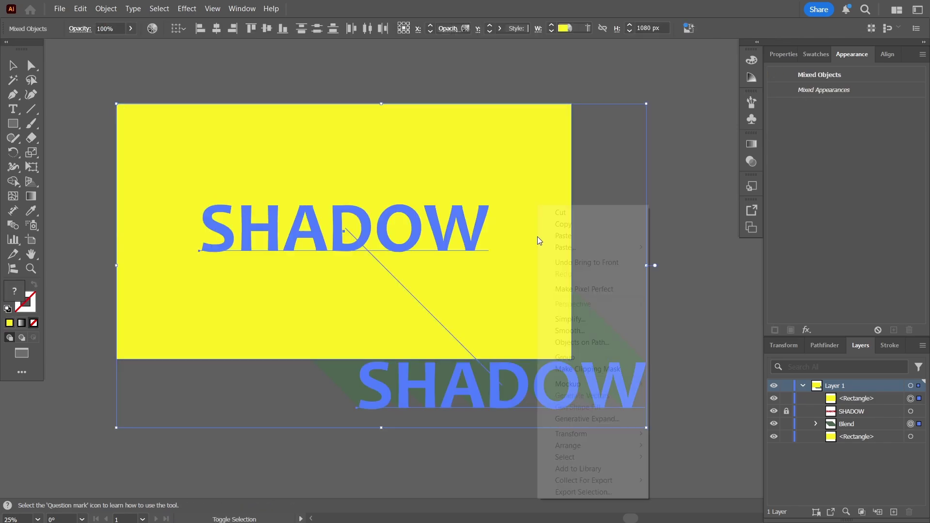
left_click(580, 370)
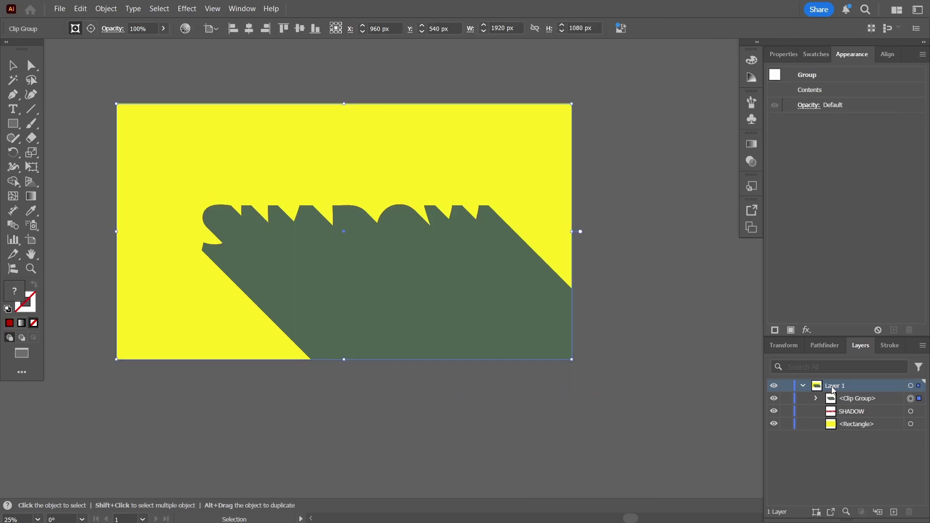
Move the SHADOW text above the clipped shadow and set the shadow to 66% opacity
left_click_drag(882, 411, 856, 392)
left_click(809, 105)
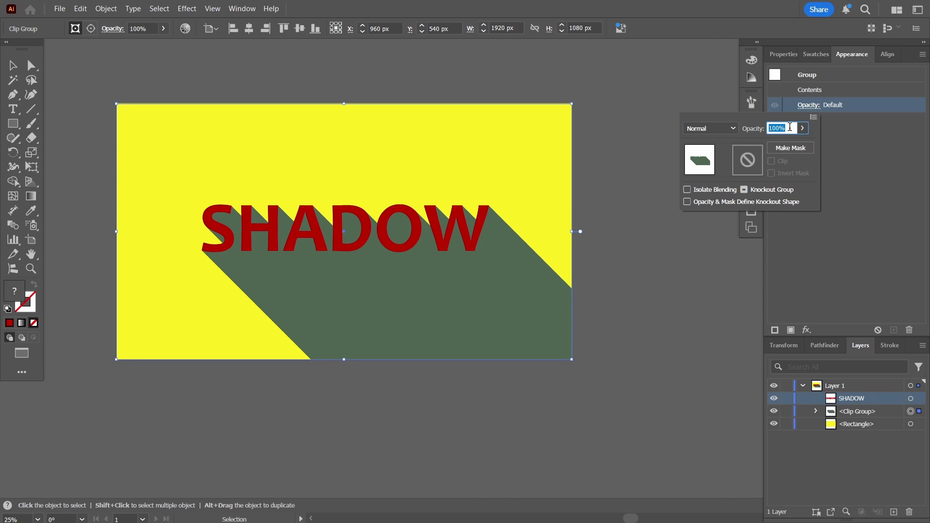
left_click(802, 129)
left_click_drag(800, 143, 782, 146)
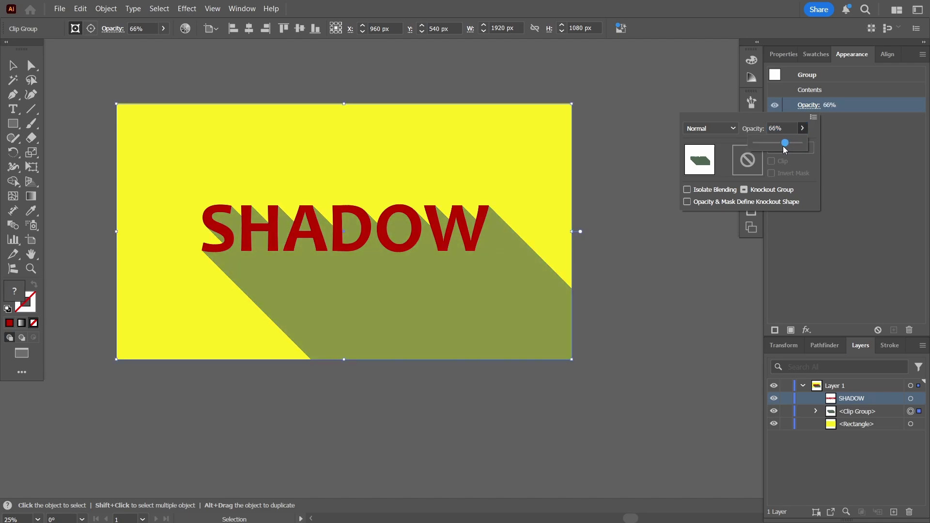
scroll(390, 222, "up", 1)
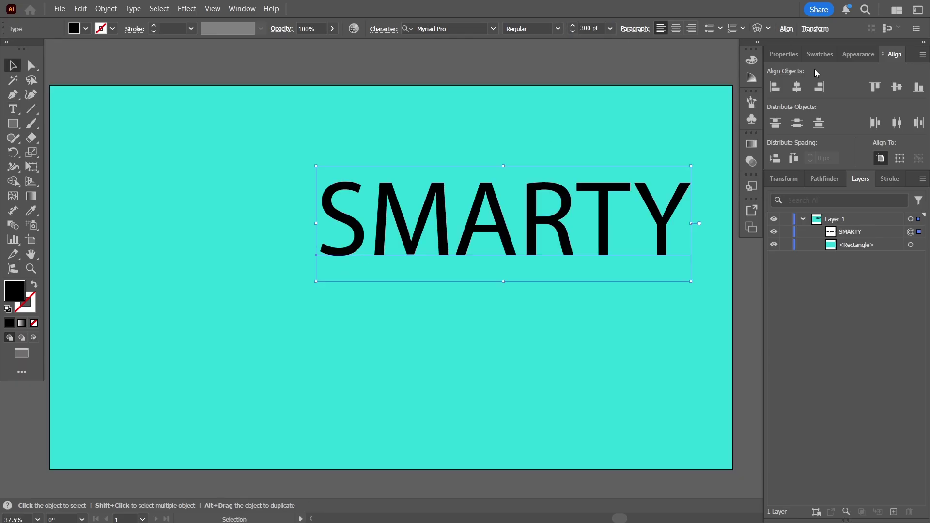
Set SMARTY in Franklin Gothic Heavy, centre it on the artboard, and lock the cyan background
left_click(797, 87)
left_click(897, 87)
left_click(493, 28)
left_click(601, 170)
key("ctrl+2")
Copy SMARTY and Paste in Back twice, giving two stacked copies behind the original
left_click(572, 273)
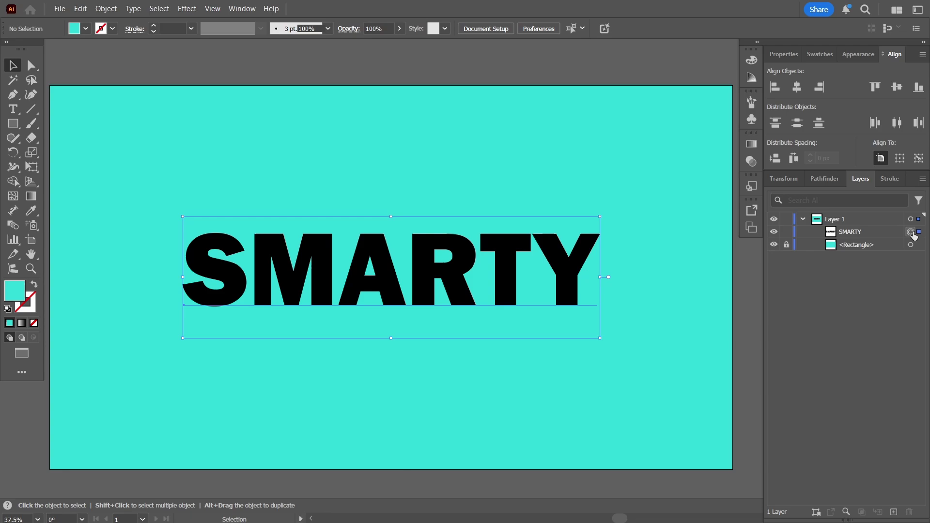
right_click(572, 274)
left_click(591, 191)
right_click(591, 197)
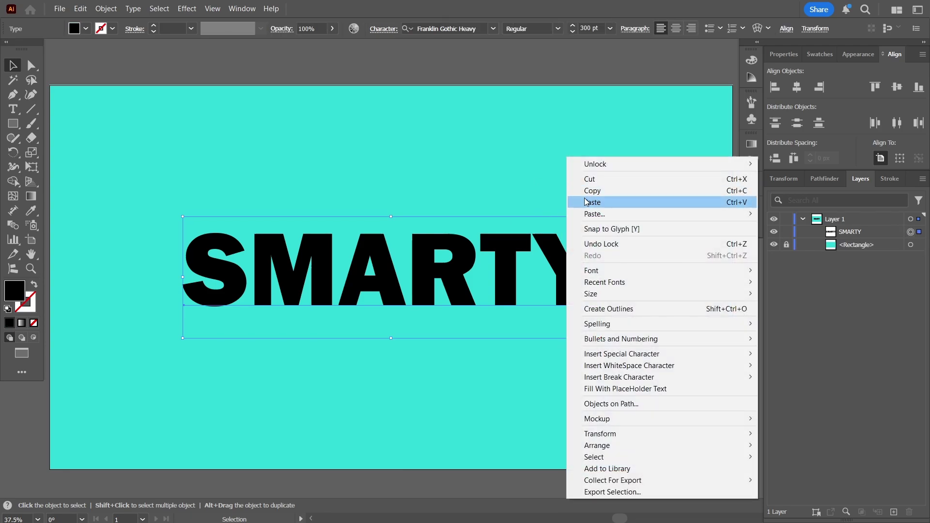
mouse_move(610, 214)
left_click(512, 226)
right_click(581, 268)
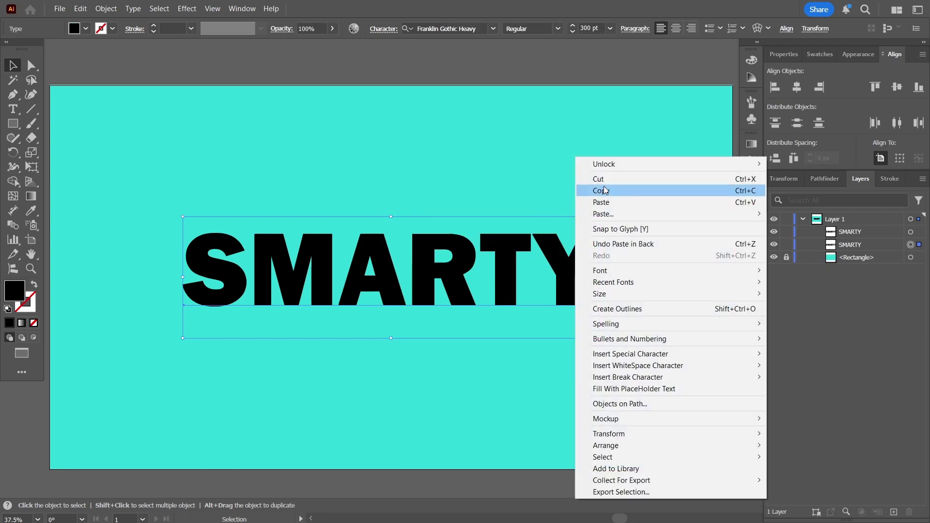
left_click(581, 190)
right_click(577, 194)
left_click(499, 225)
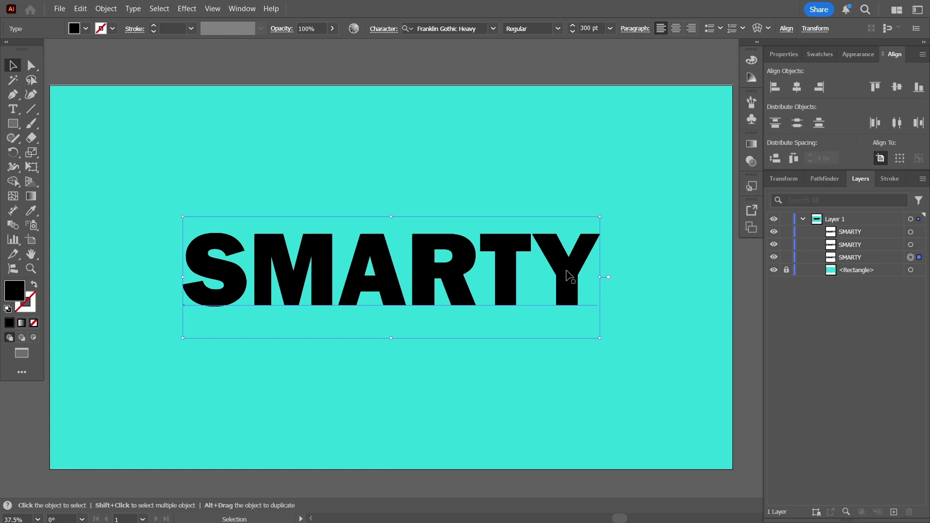
left_click(624, 274)
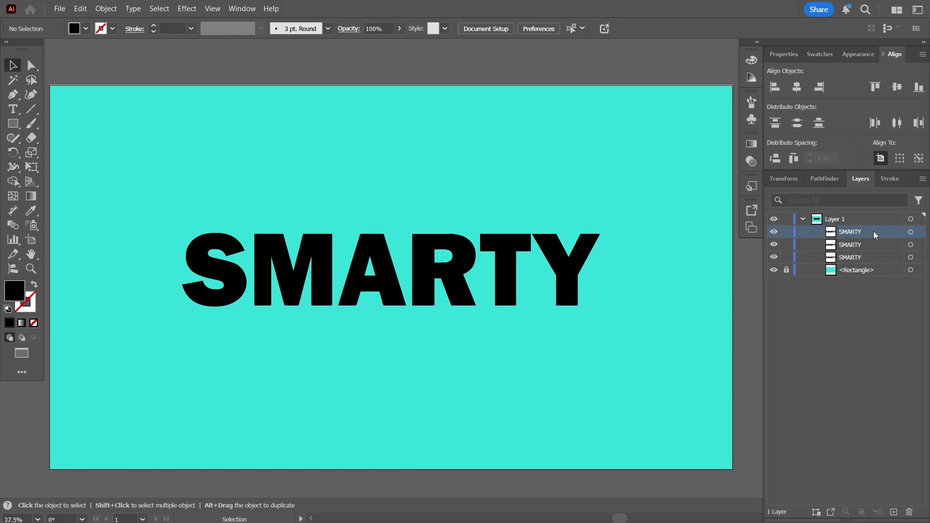
Rename the three SMARTY layers to 'Top Text', 'Text Light' and 'Text Shadow'
type("t")
type("op Text")
key("Tab")
type("Tex")
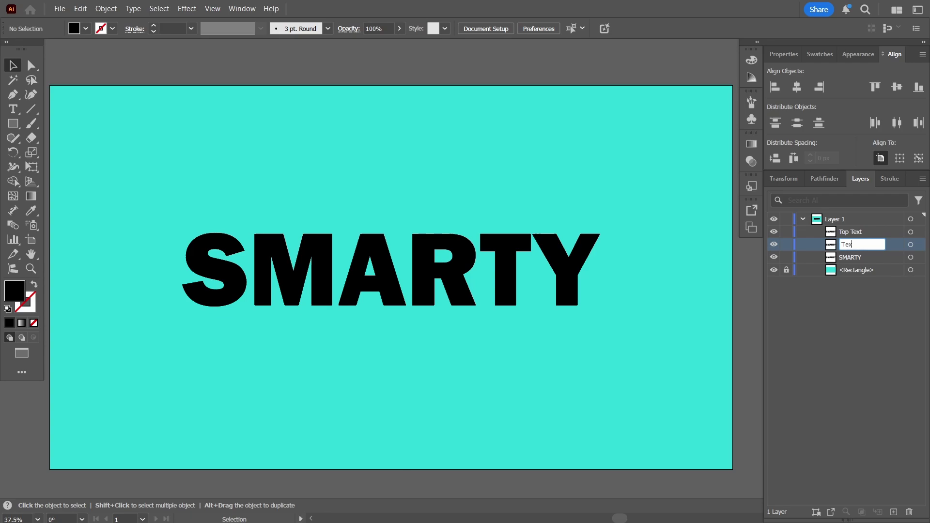
type("t Light")
key("Tab")
type("Te")
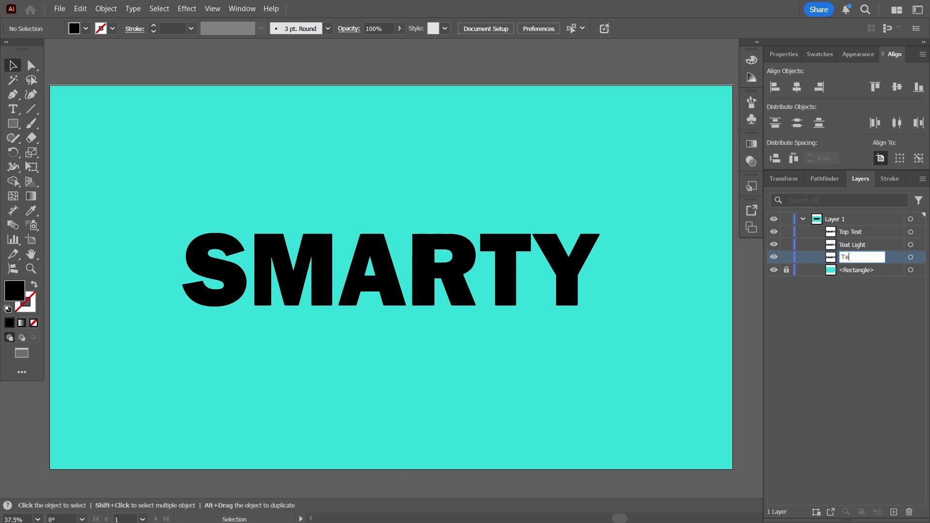
type("xt Shadow")
key("Return")
Fill the Text Light copy with white #ffffff and keep Text Shadow black
left_click(918, 245)
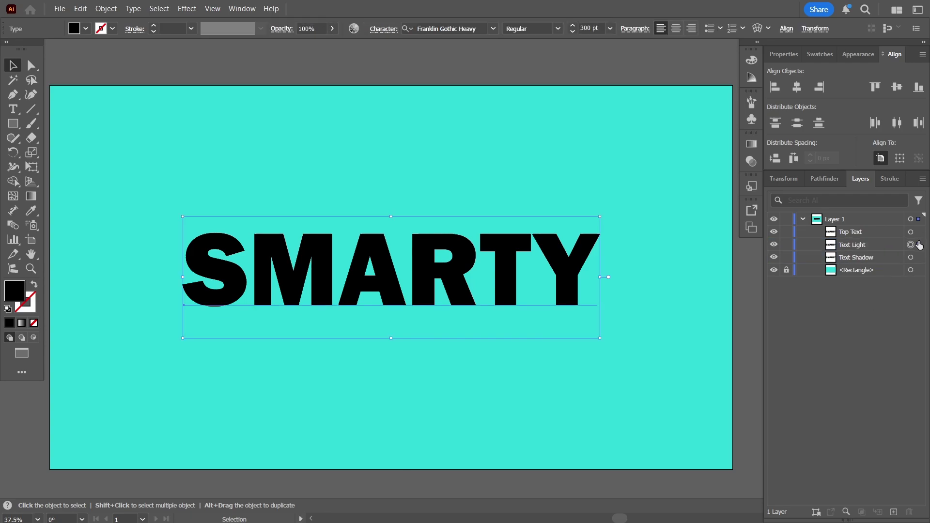
double_click(14, 290)
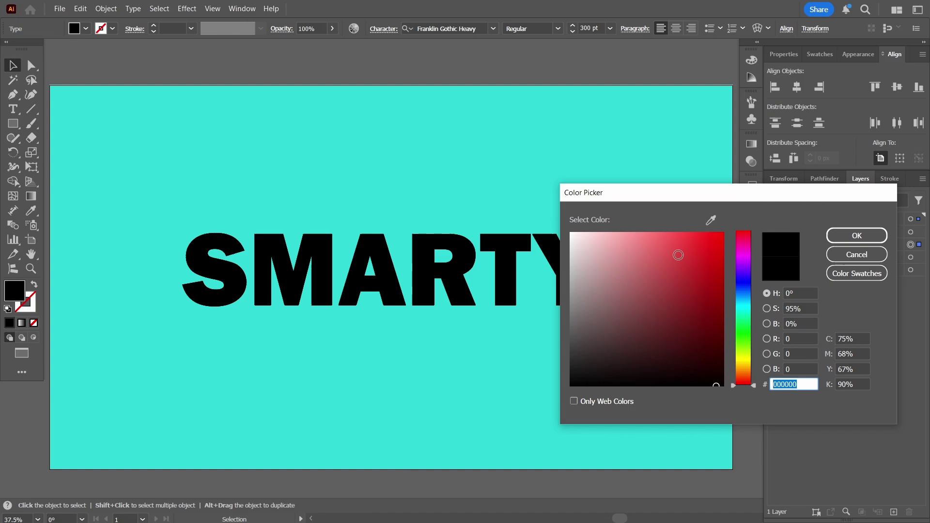
type("ffffff")
left_click(857, 235)
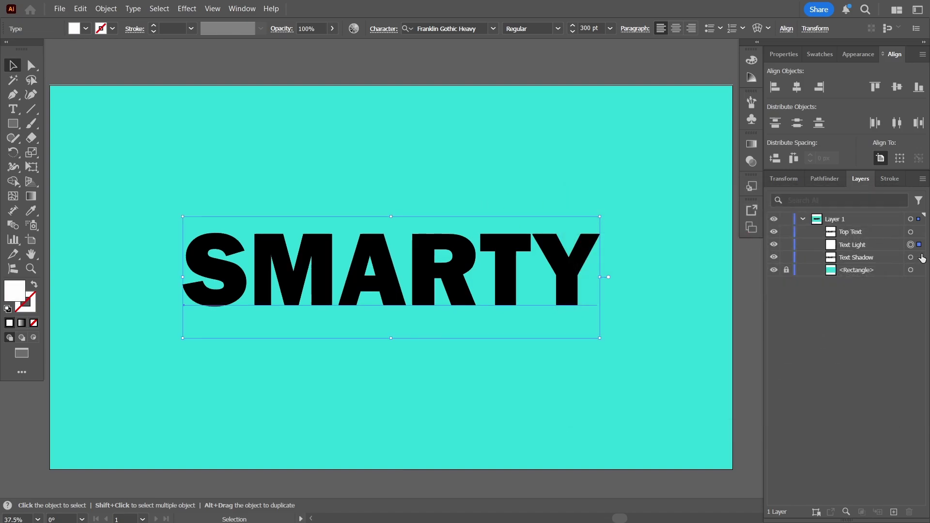
left_click(920, 257)
double_click(15, 293)
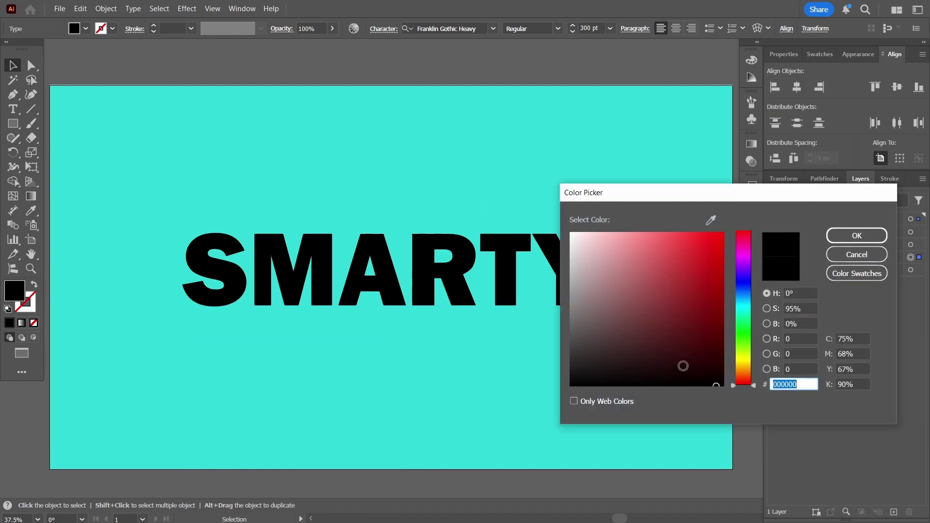
left_click(857, 235)
Fill Top Text with the background cyan using the Eyedropper
left_click(910, 232)
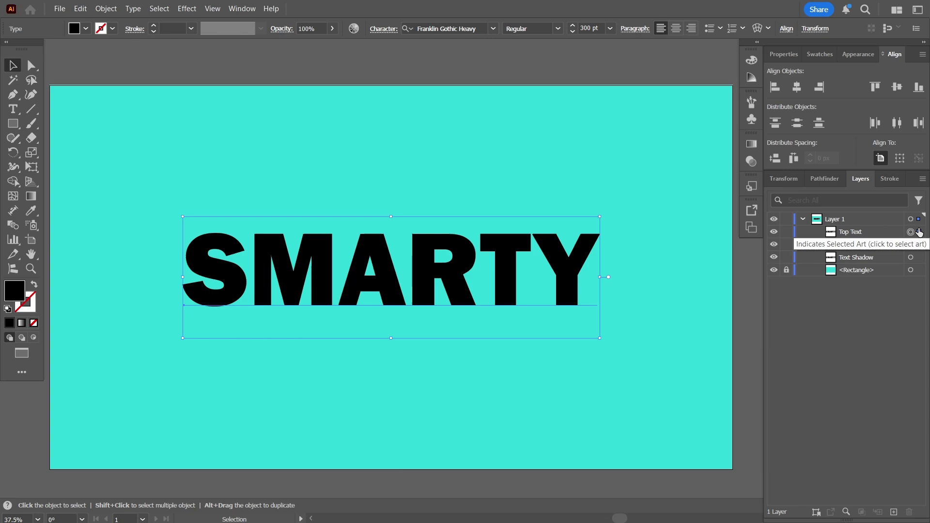
left_click(31, 211)
left_click(83, 198)
left_click(14, 67)
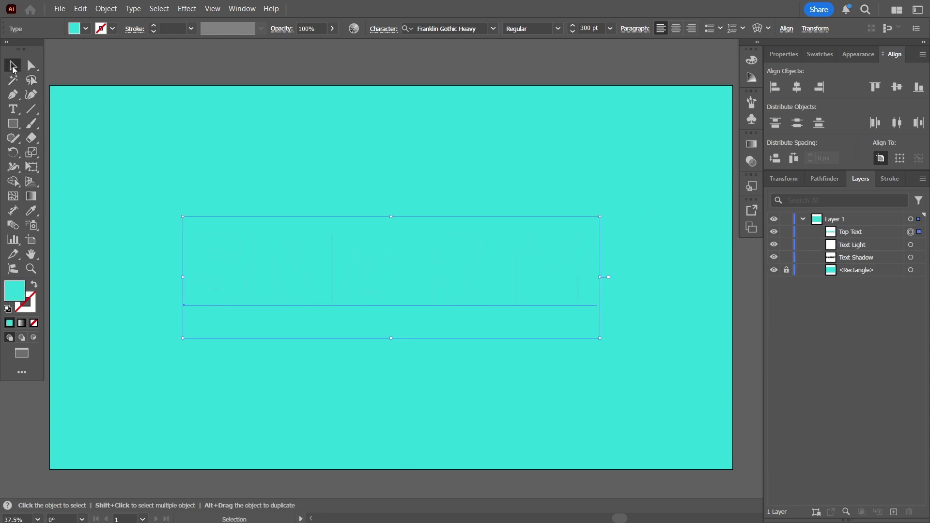
Nudge the white Text Light copy one step left and one step up
left_click(919, 245)
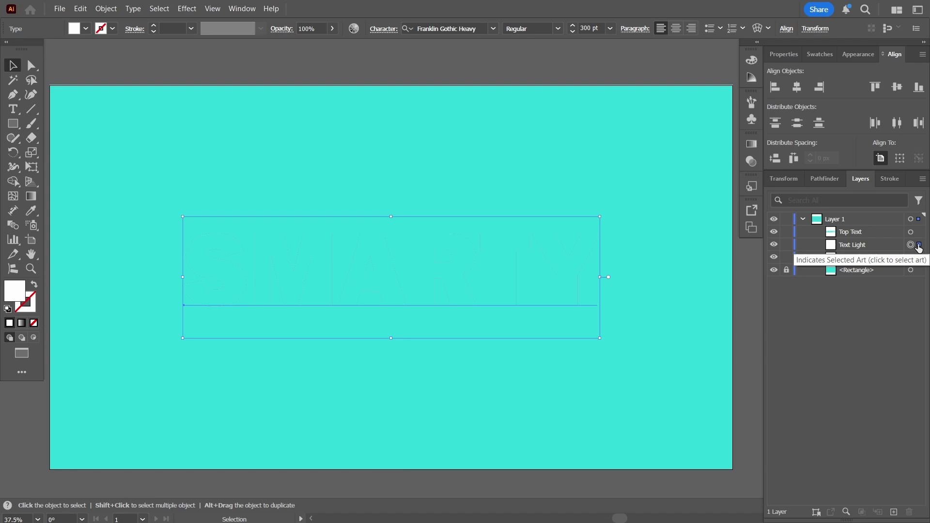
key("Left")
key("Left")
key("Left")
key("Left")
key("Left")
key("Left")
key("Left")
key("Left")
key("Left")
key("Left")
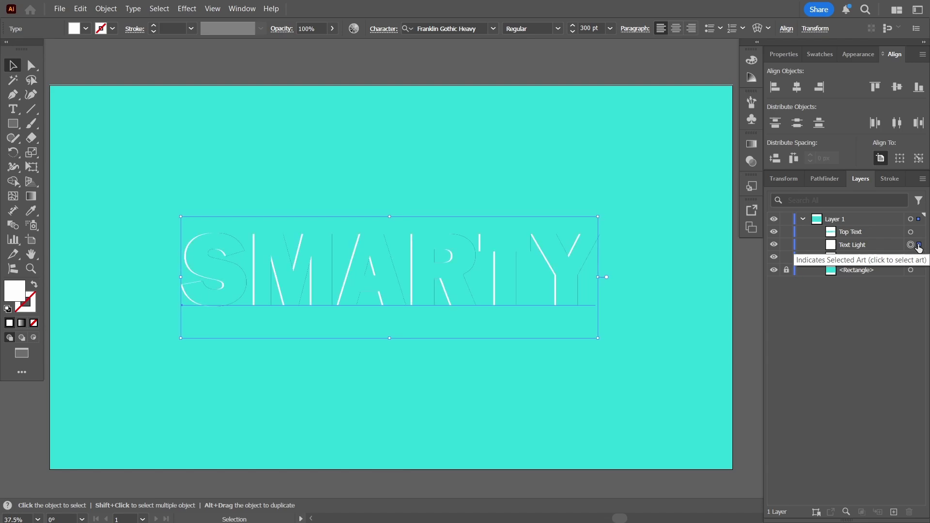
key("Up")
key("Up")
key("Up")
key("Up")
key("Up")
key("Up")
key("Up")
key("Up")
key("Up")
key("Up")
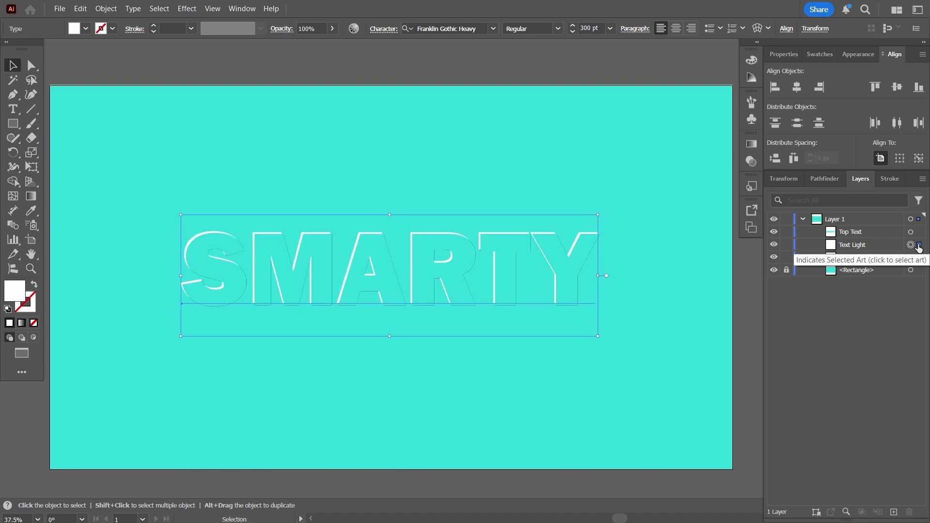
Nudge the Text Shadow copy one step down and two steps right, then deselect
left_click(918, 258)
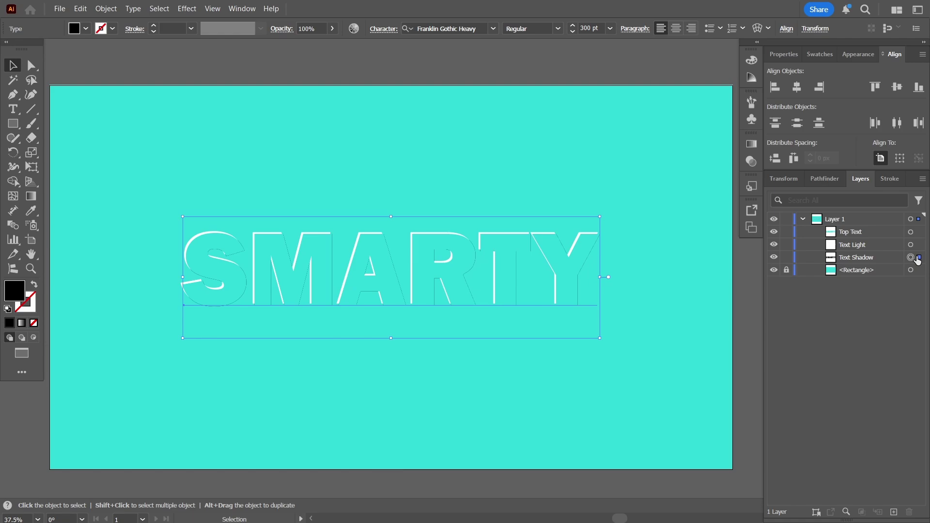
key("Down")
key("Down")
key("Down")
key("Down")
key("Down")
key("Down")
key("Down")
key("Down")
key("Down")
key("Down")
key("Right")
key("Right")
key("Right")
key("Right")
key("Right")
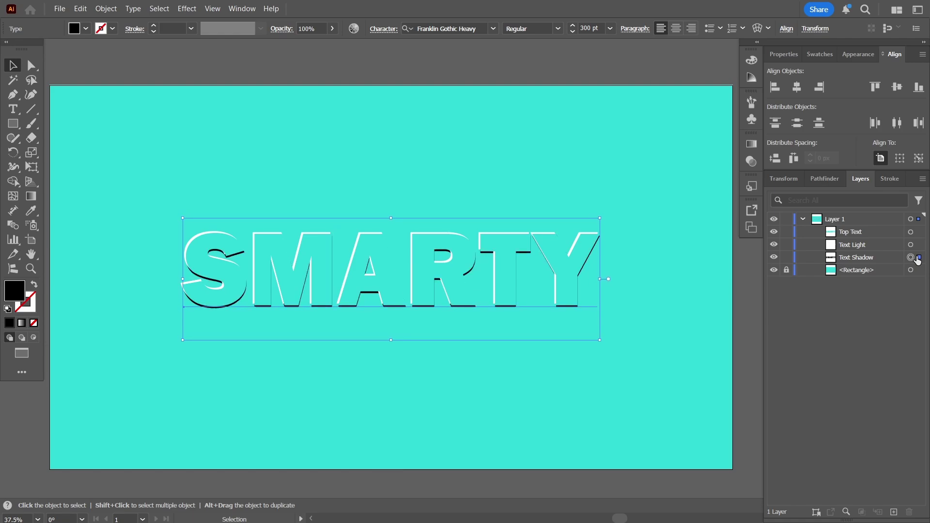
key("Right")
key("Right")
key("Right")
key("Right")
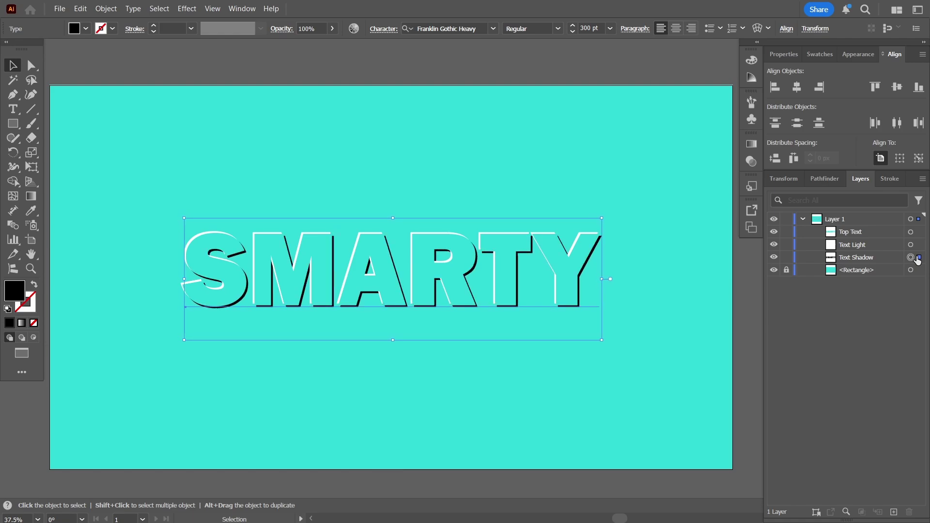
left_click(694, 254)
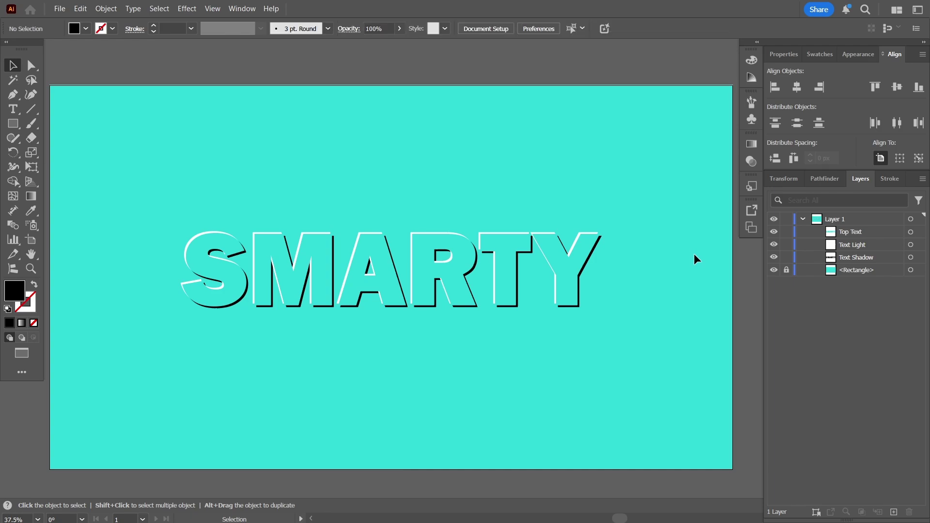
Apply a Gaussian Blur to the white Text Light copy
left_click(922, 249)
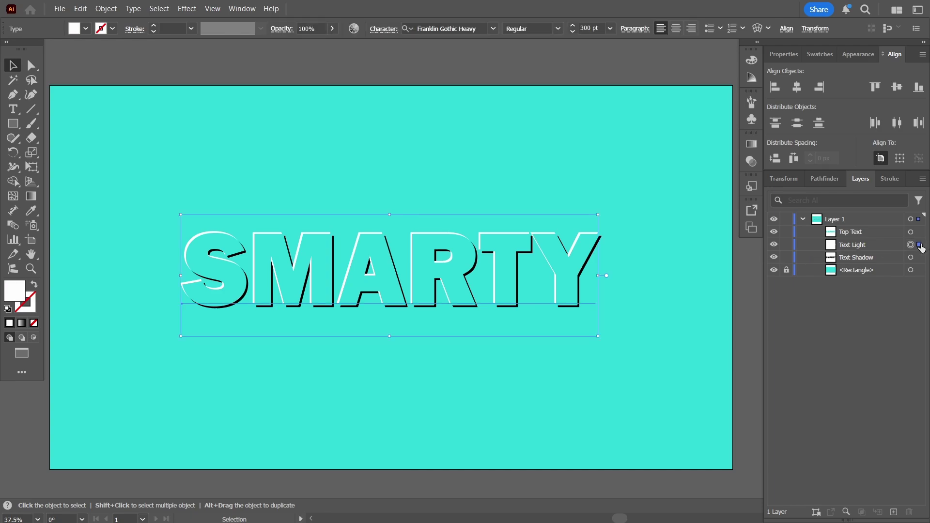
left_click(187, 9)
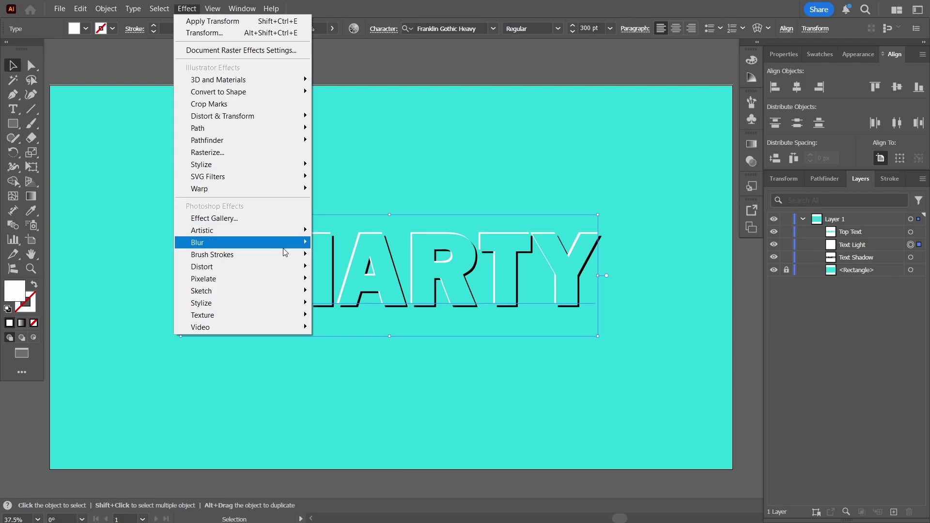
mouse_move(292, 245)
left_click(350, 242)
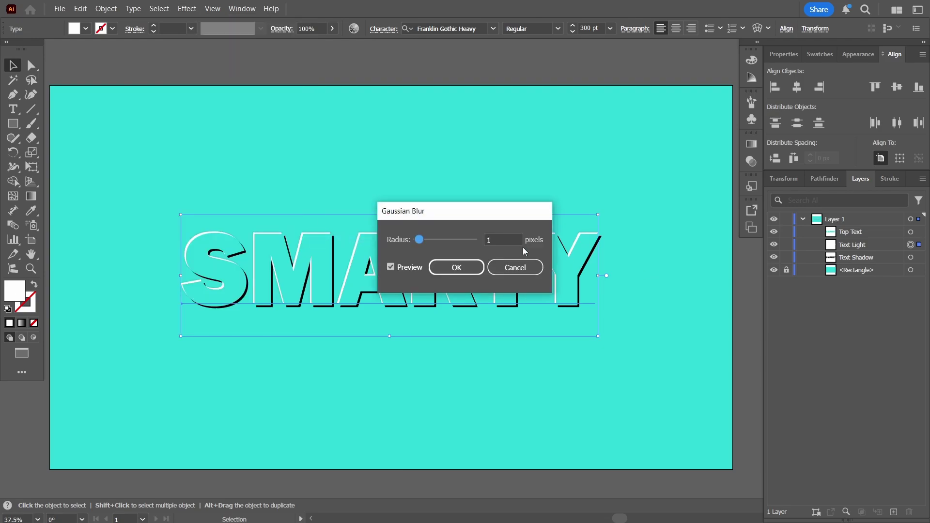
left_click(457, 268)
Apply the same Gaussian Blur to the black Text Shadow copy and deselect
left_click(911, 258)
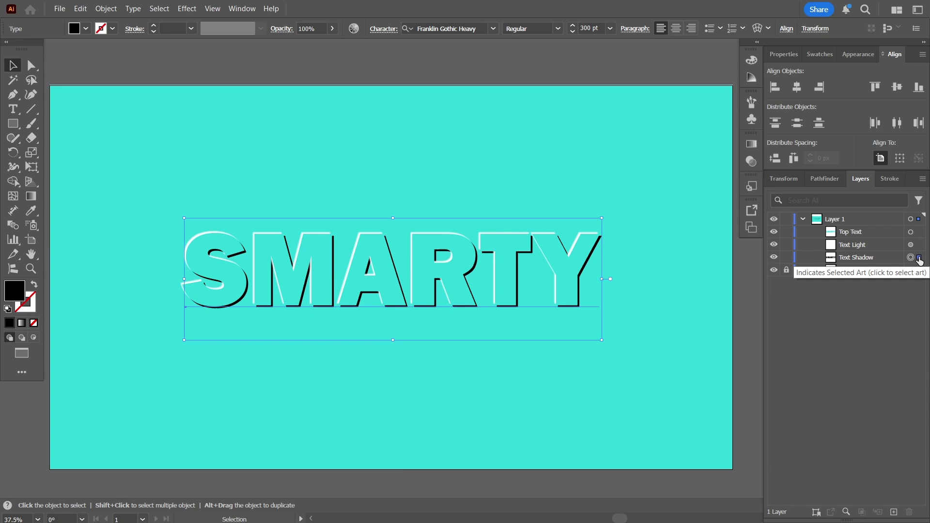
left_click(182, 11)
mouse_move(304, 238)
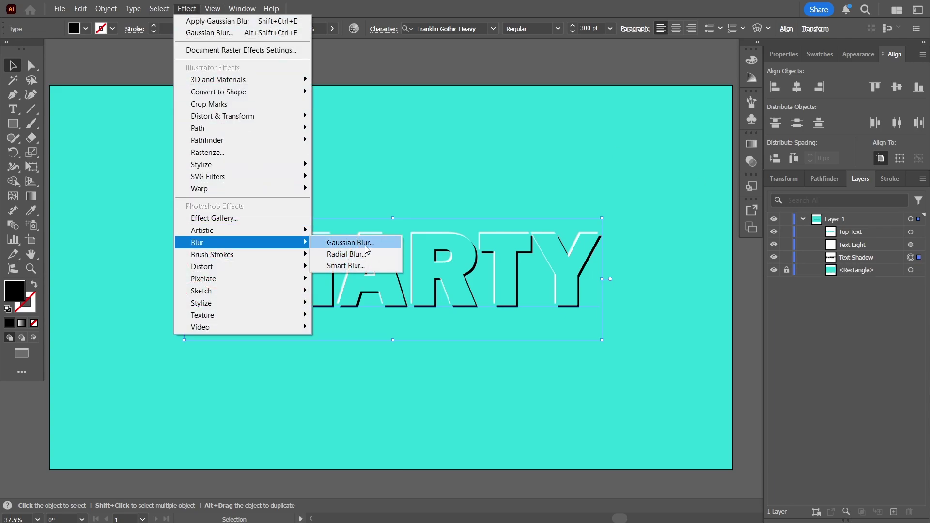
left_click(364, 246)
left_click(467, 264)
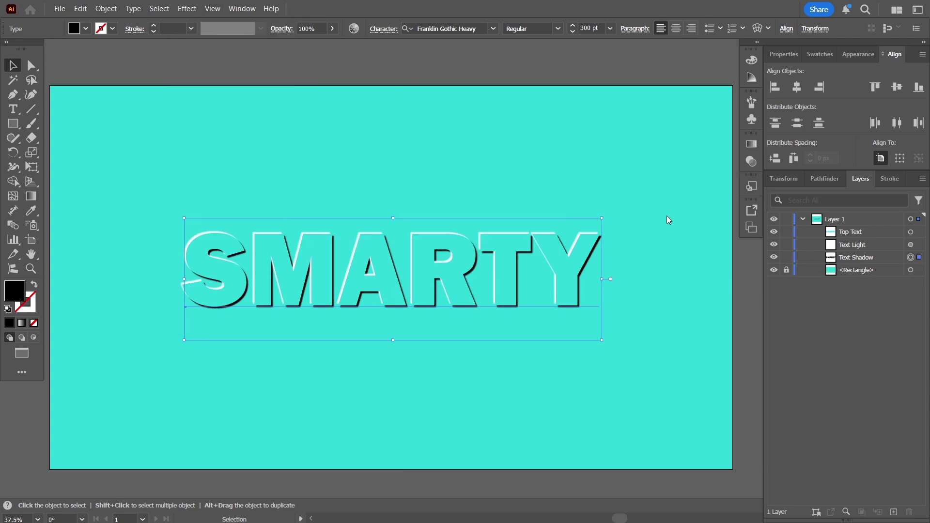
left_click(646, 65)
key("shift+F6")
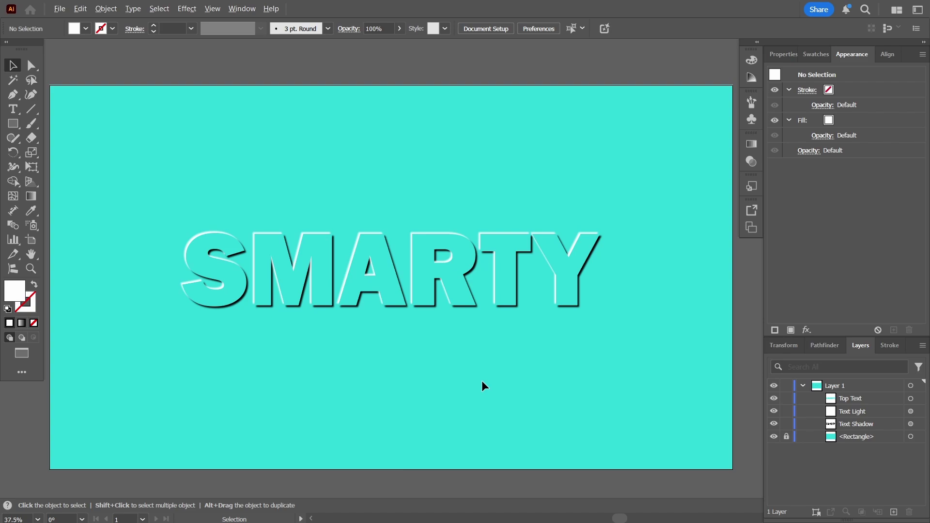
scroll(481, 380, "down", 1)
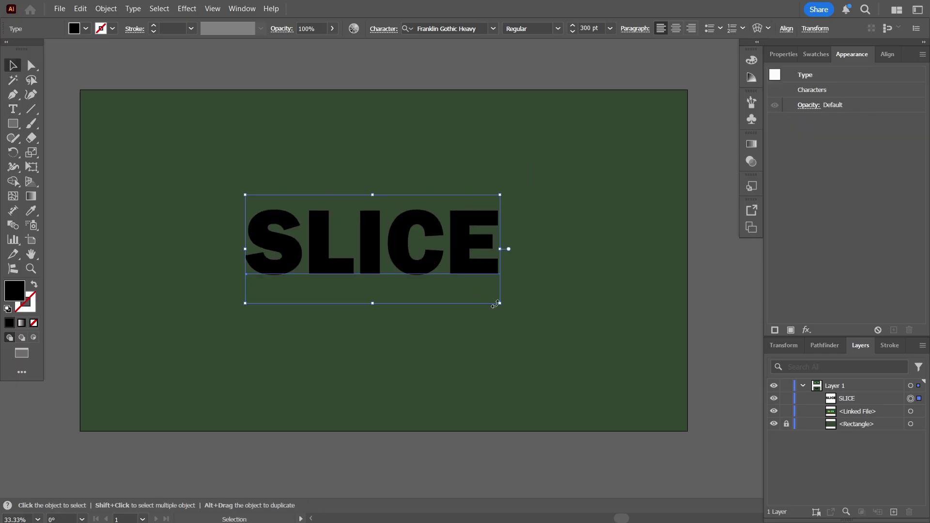
Scale SLICE up to about 433 pt and centre it on the artboard
left_click_drag(495, 304, 569, 338)
left_click(895, 54)
left_click(797, 87)
left_click(896, 86)
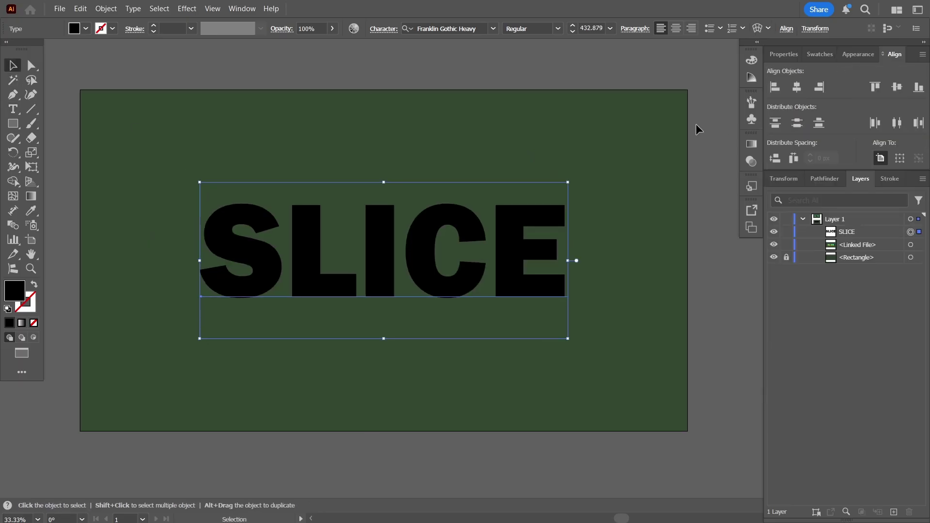
left_click(693, 82)
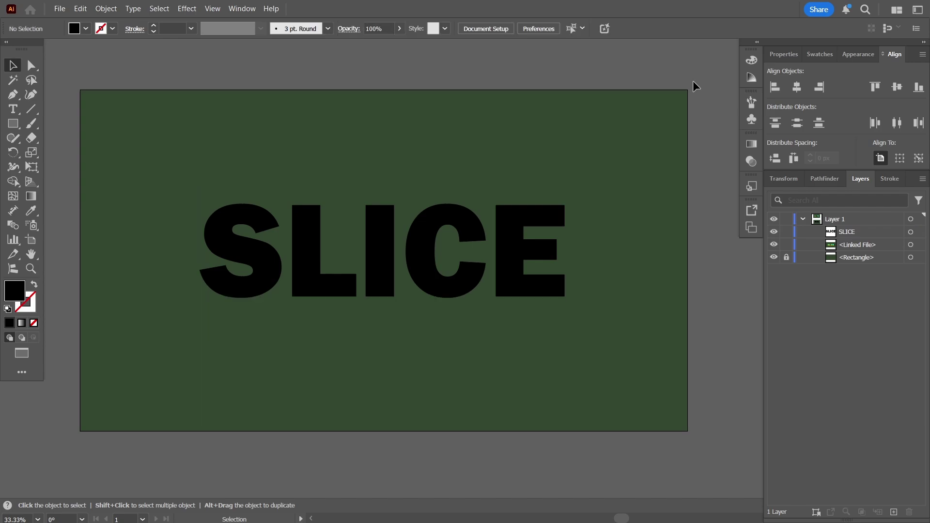
Convert the SLICE text into outlines with Create Outlines
left_click(533, 216)
right_click(533, 216)
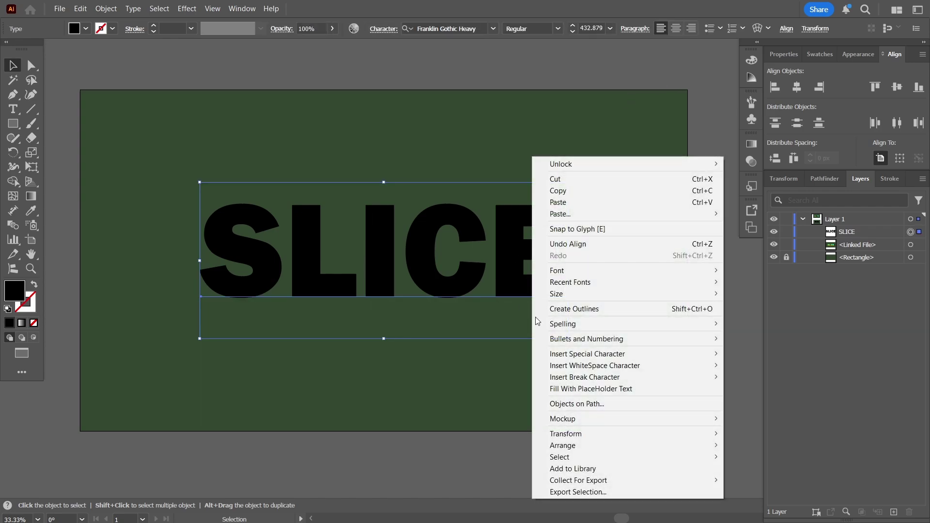
left_click(568, 310)
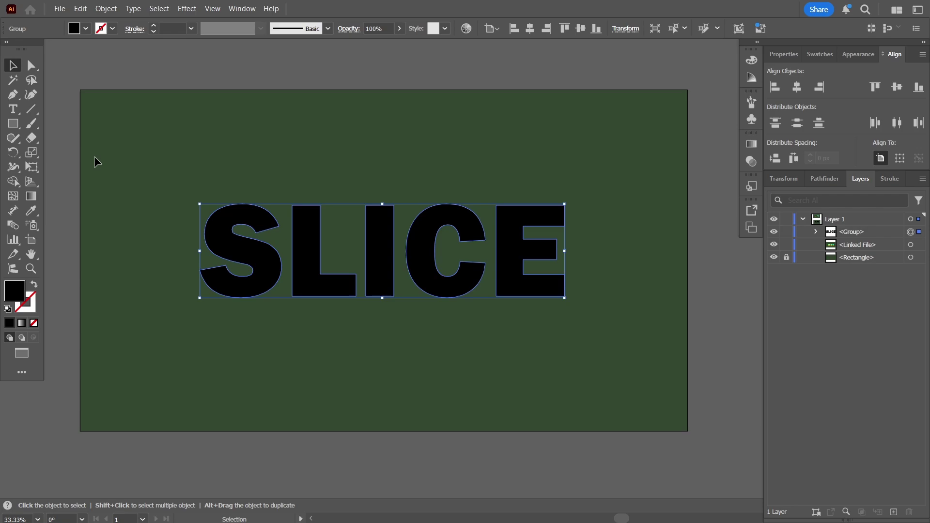
Cut through all five SLICE letters with a single wavy Knife stroke across their middles
left_click(35, 144)
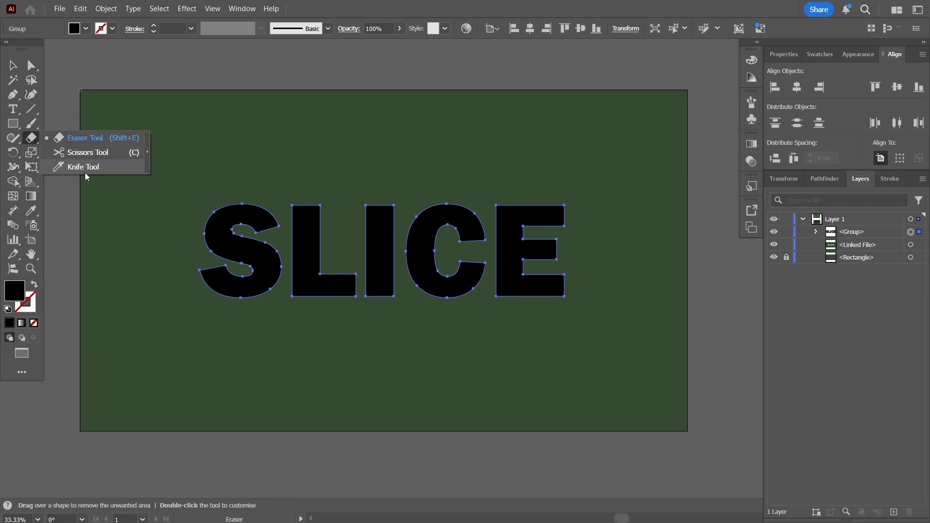
left_click(85, 167)
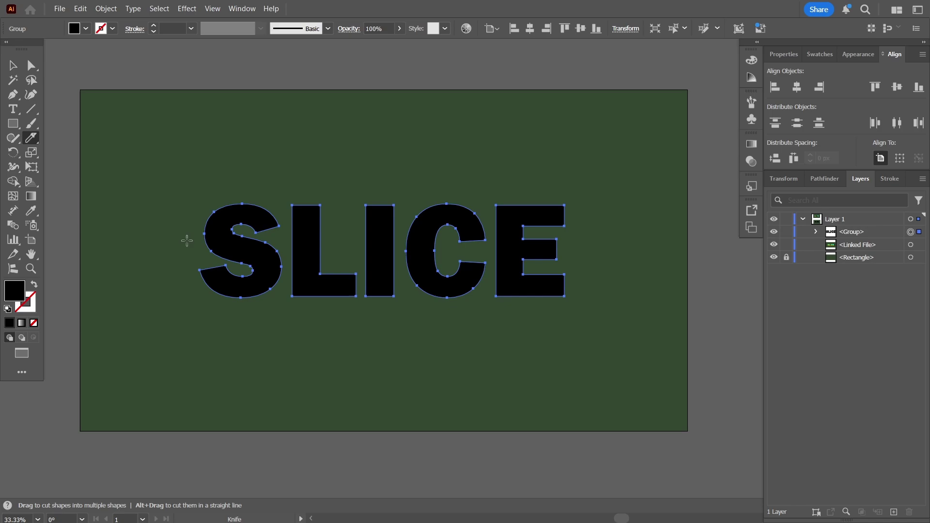
left_click_drag(326, 242, 393, 255)
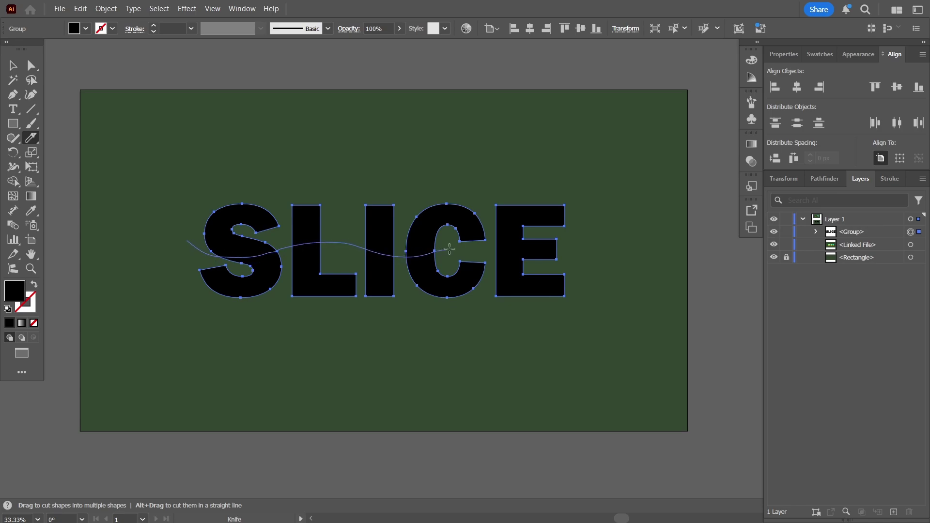
left_click_drag(611, 238, 609, 235)
left_click(11, 65)
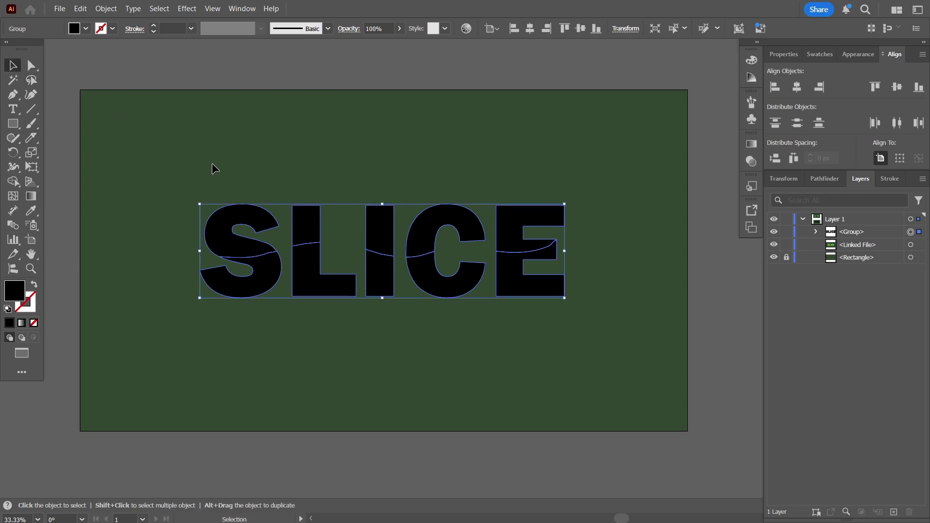
Ungroup the cut pieces, group the five top halves, and fill them bright cyan
right_click(312, 233)
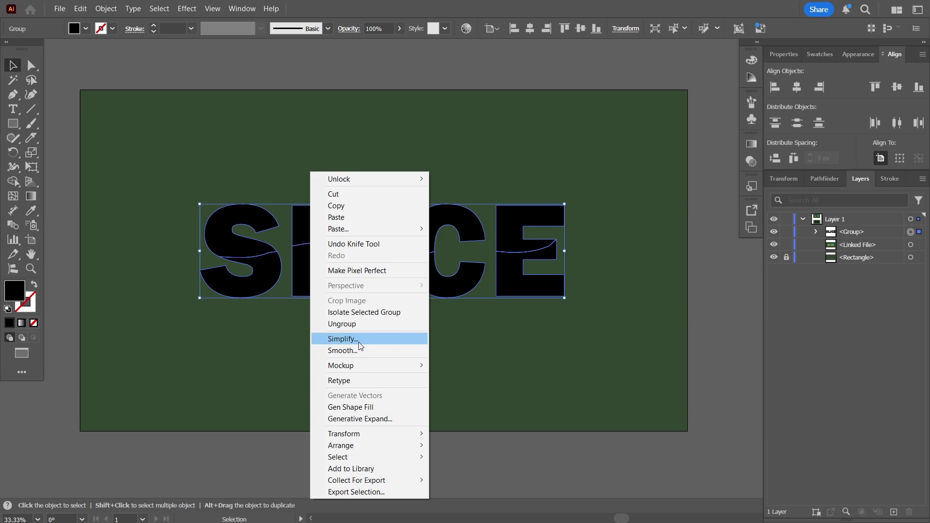
left_click(360, 325)
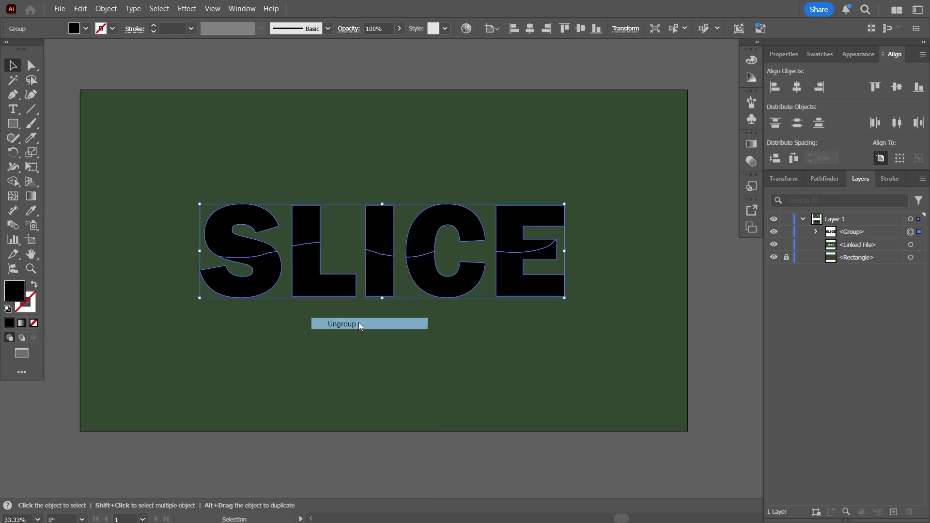
left_click(325, 74)
left_click_drag(165, 182, 572, 225)
key("ctrl+g")
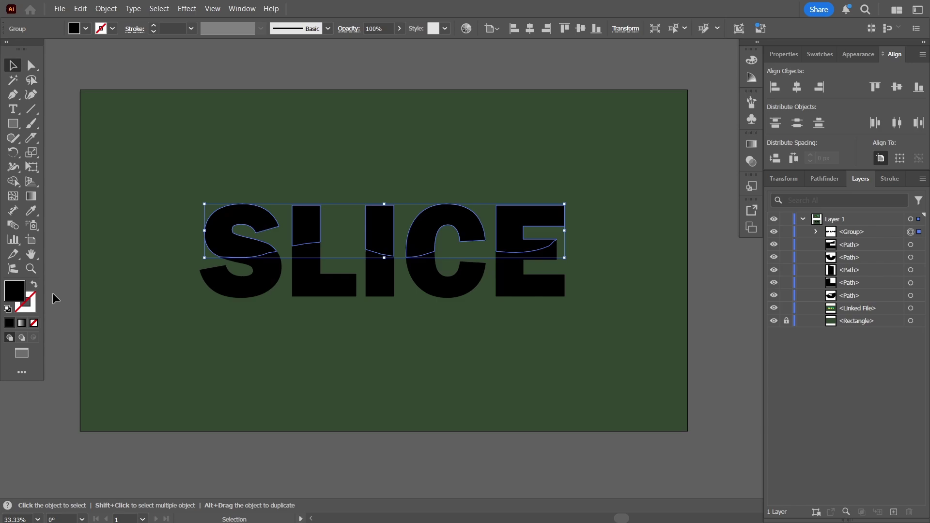
double_click(16, 294)
left_click_drag(738, 282, 746, 307)
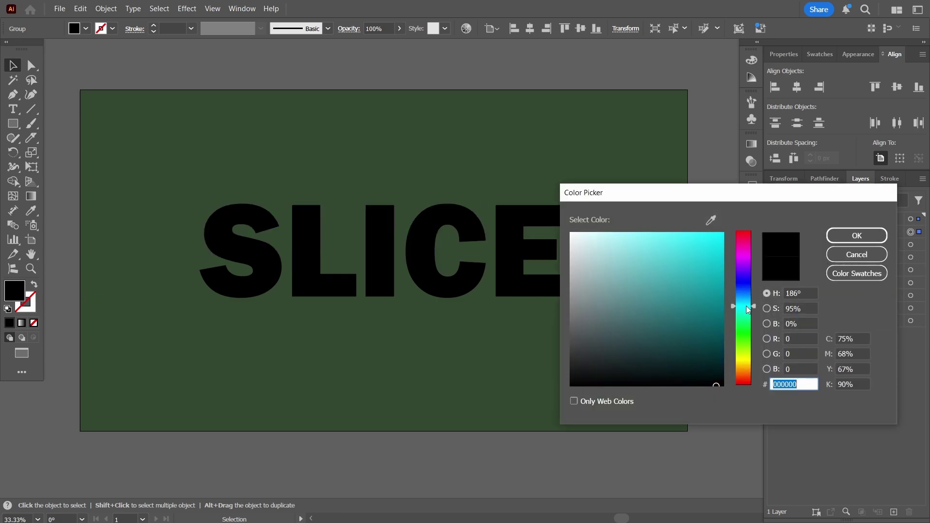
left_click(717, 249)
left_click(856, 235)
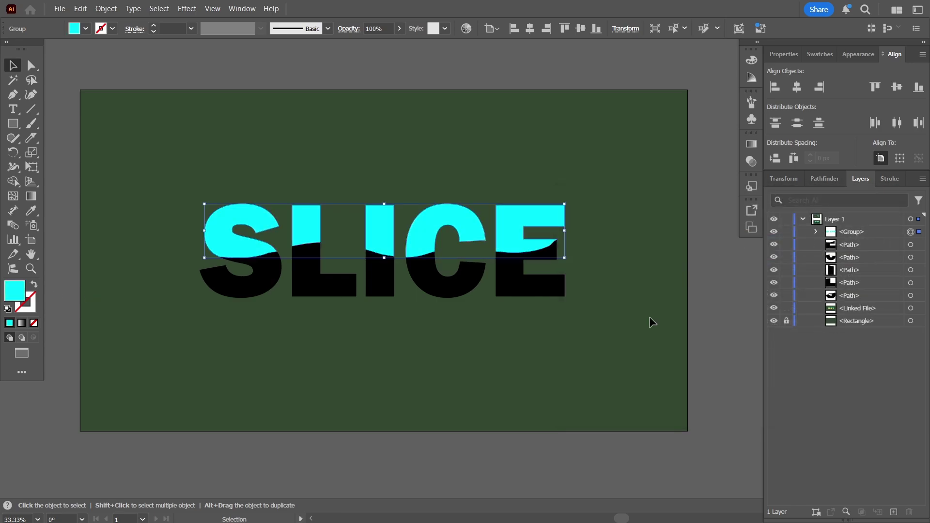
Fill the lower letter halves bright yellow
left_click(242, 290)
double_click(14, 291)
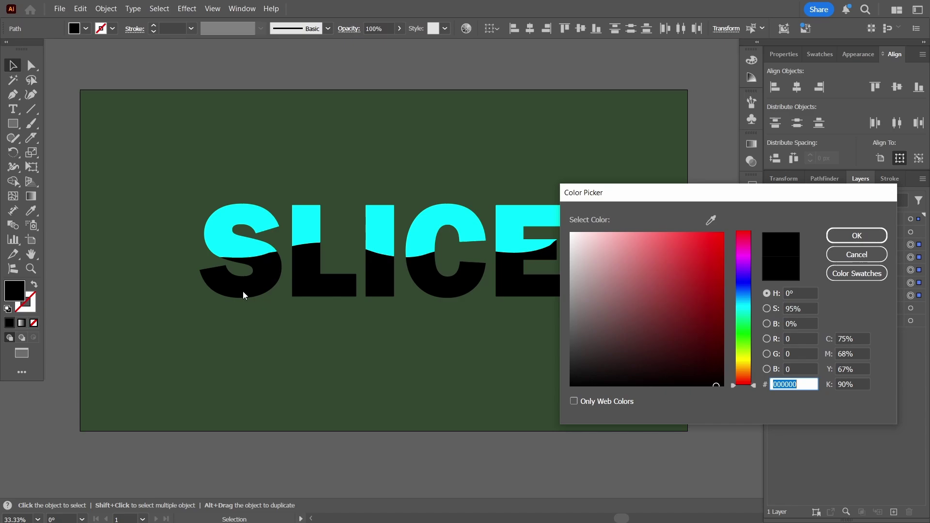
left_click(719, 243)
left_click(857, 235)
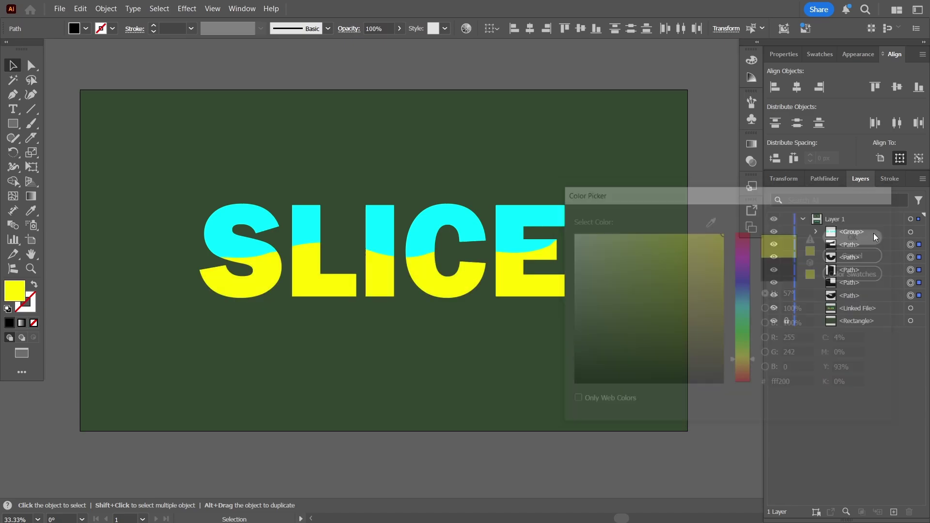
Add a 75% Multiply drop shadow with 7 px offsets and 5 px blur to the cyan tops
left_click(446, 218)
left_click(187, 8)
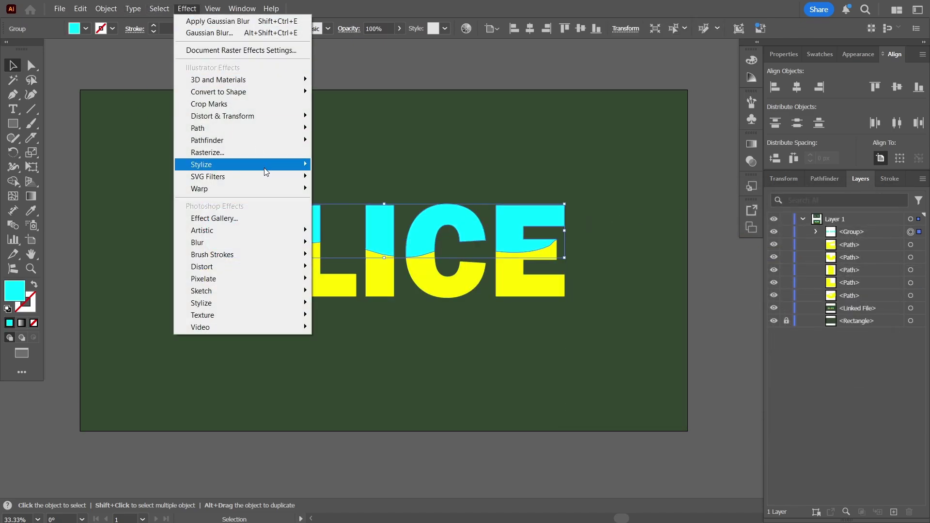
mouse_move(291, 247)
mouse_move(290, 164)
left_click(347, 164)
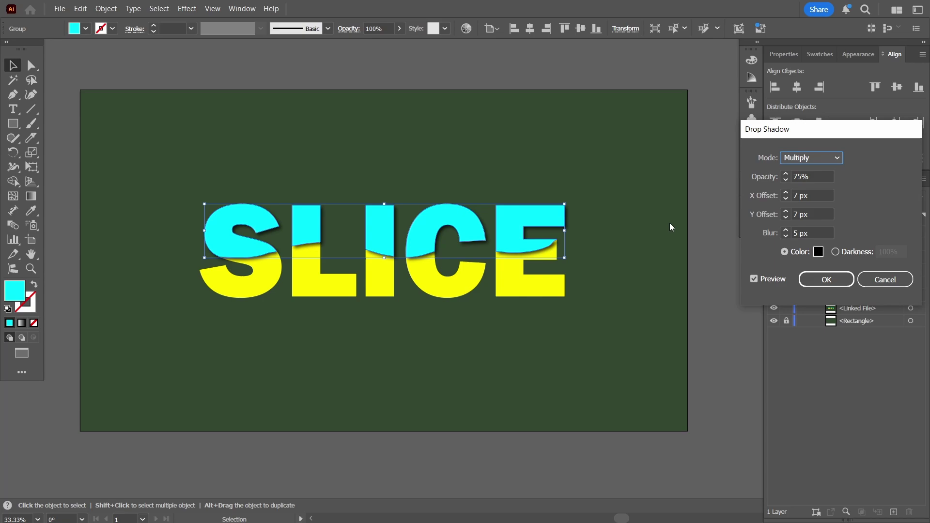
key("Tab")
key("Tab")
key("shift+Tab")
key("Return")
left_click(640, 322)
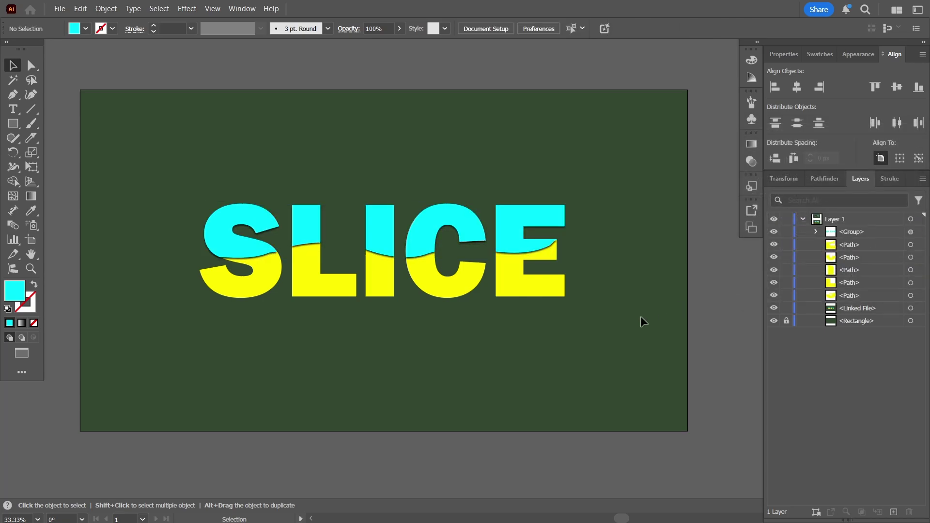